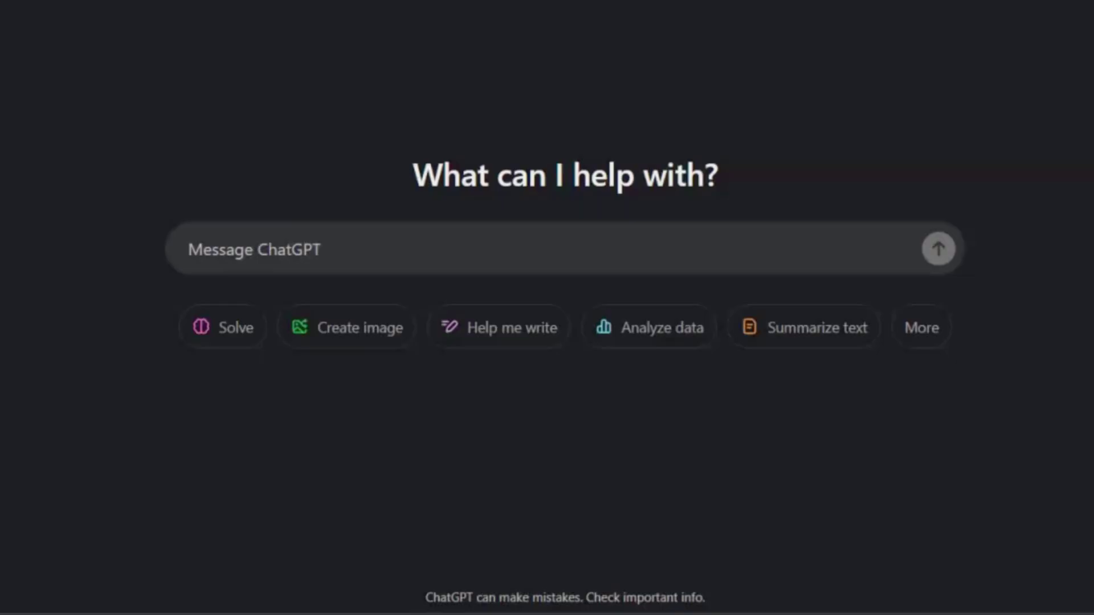
# - Ask ChatGPT for a short mystery narration and have 'The Enigma of Hollow Creek' read aloud
pyautogui.click(267, 251)
pyautogui.write('write a short narration about some mysteries')
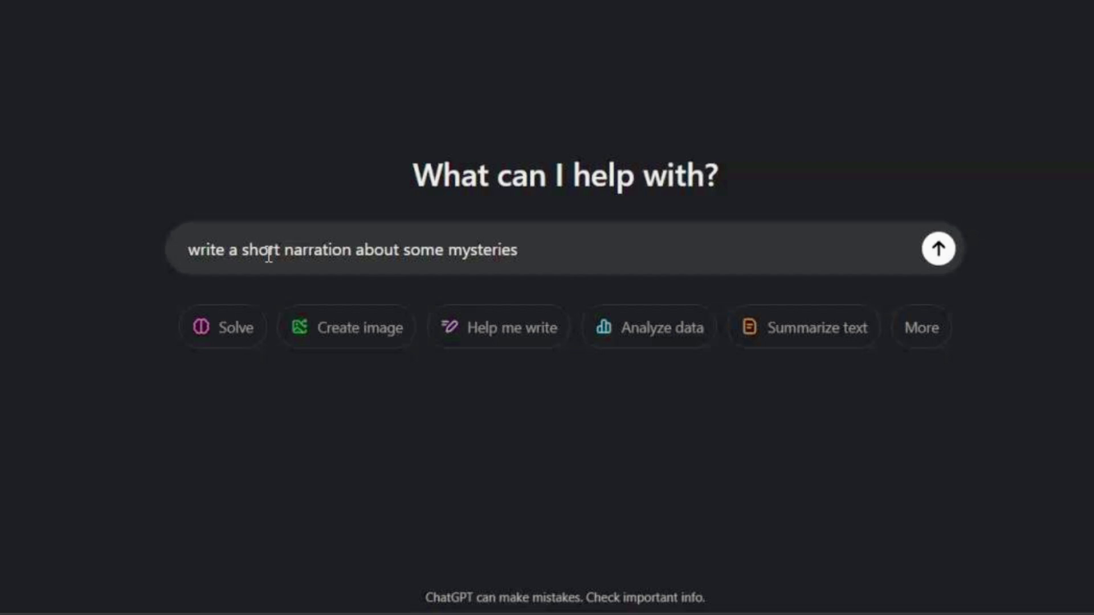
pyautogui.press('Return')
pyautogui.scroll(-2, 480, 287)
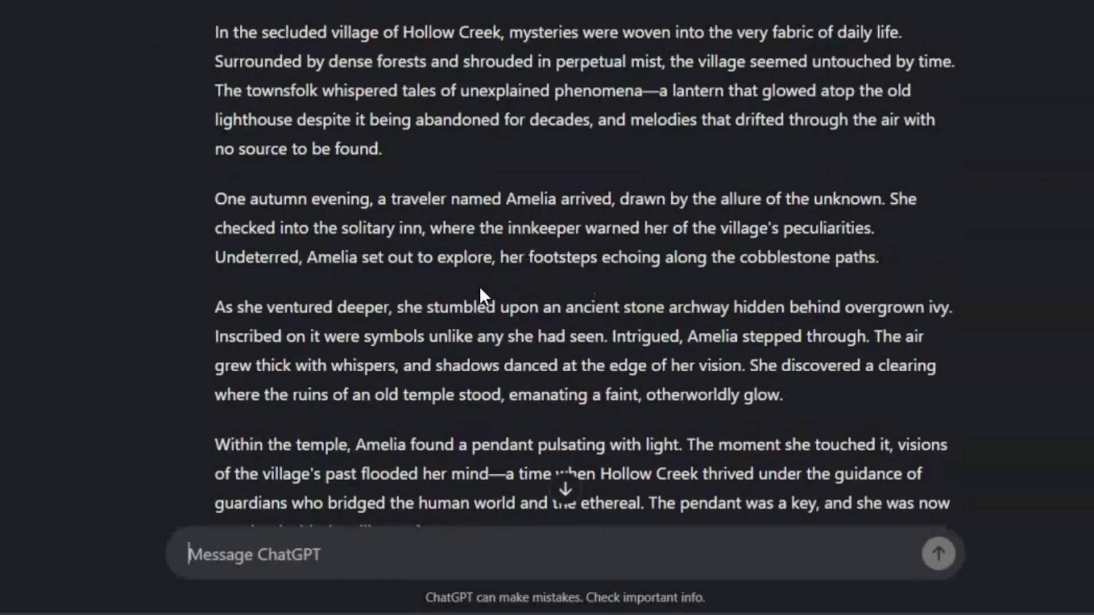
pyautogui.scroll(-3, 480, 286)
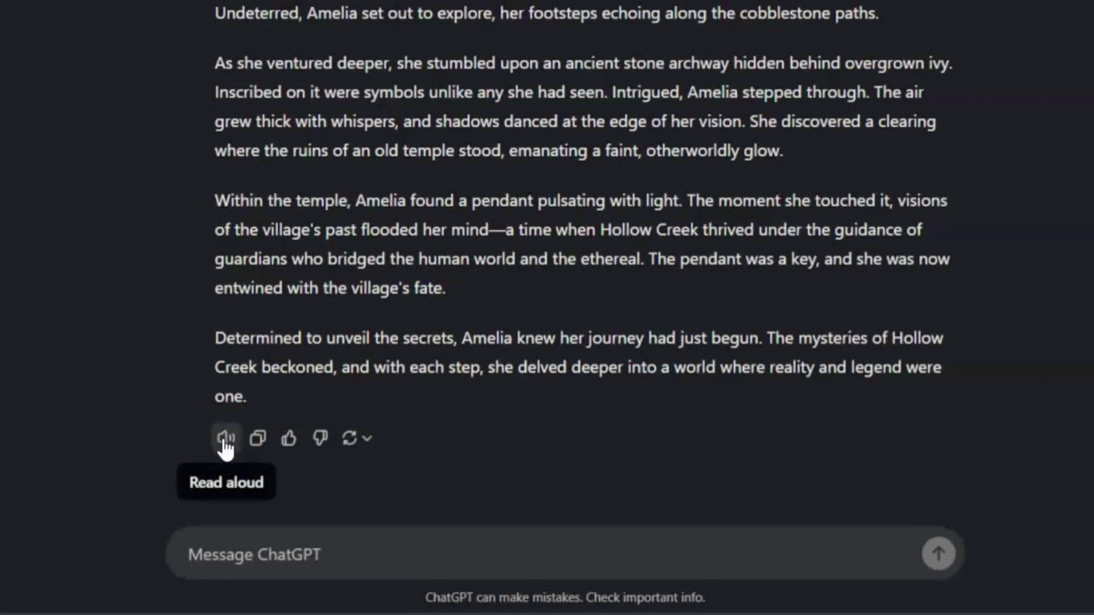
pyautogui.click(225, 439)
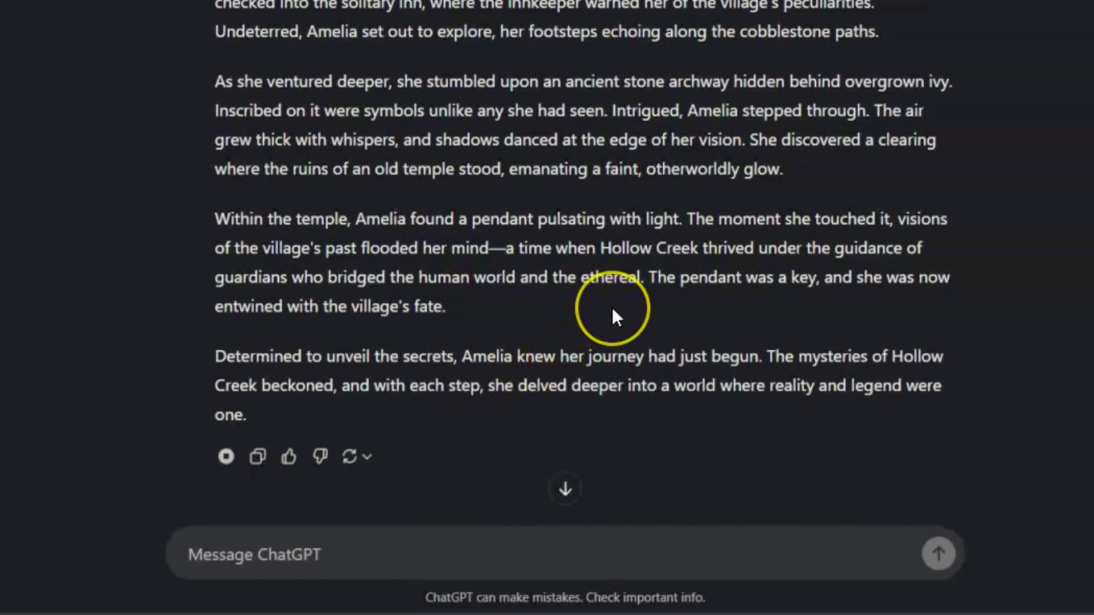
pyautogui.scroll(3, 612, 307)
pyautogui.scroll(3, 612, 307)
pyautogui.scroll(3, 612, 307)
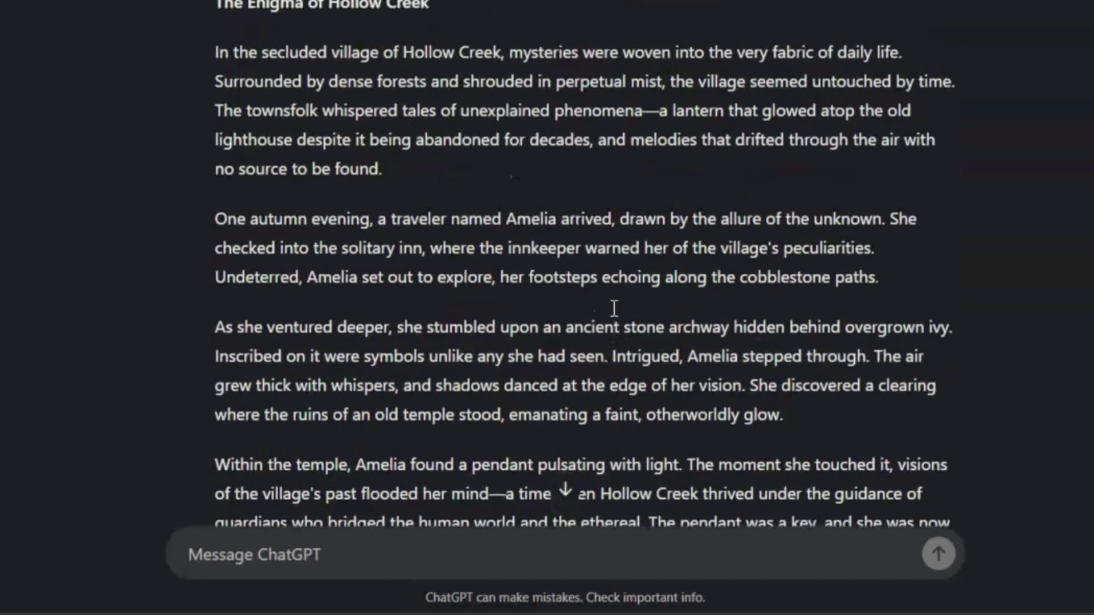
pyautogui.scroll(2, 612, 307)
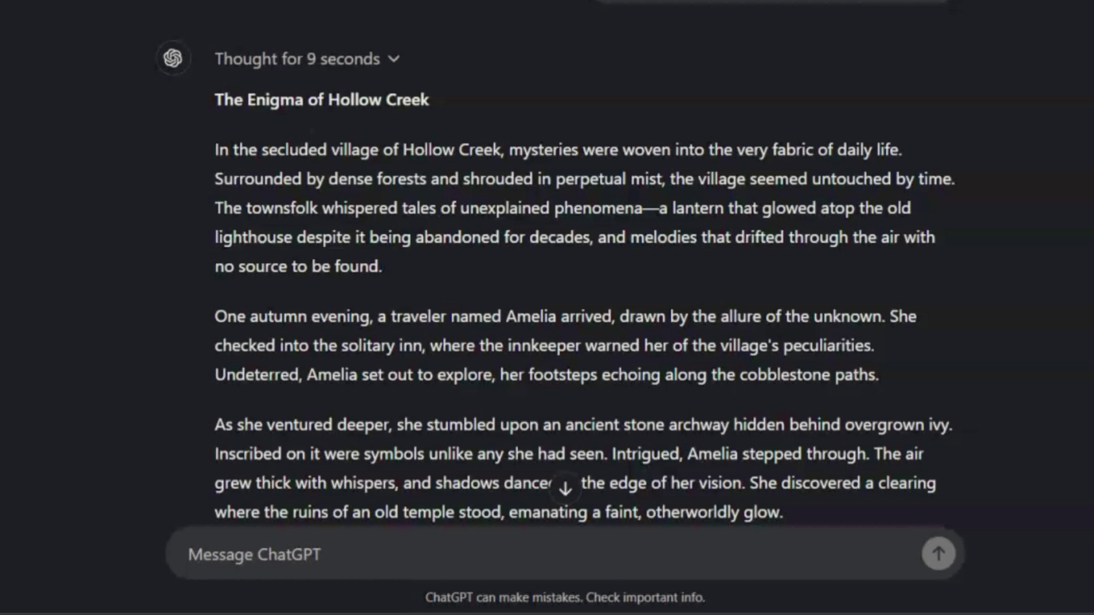
pyautogui.scroll(-5, 564, 342)
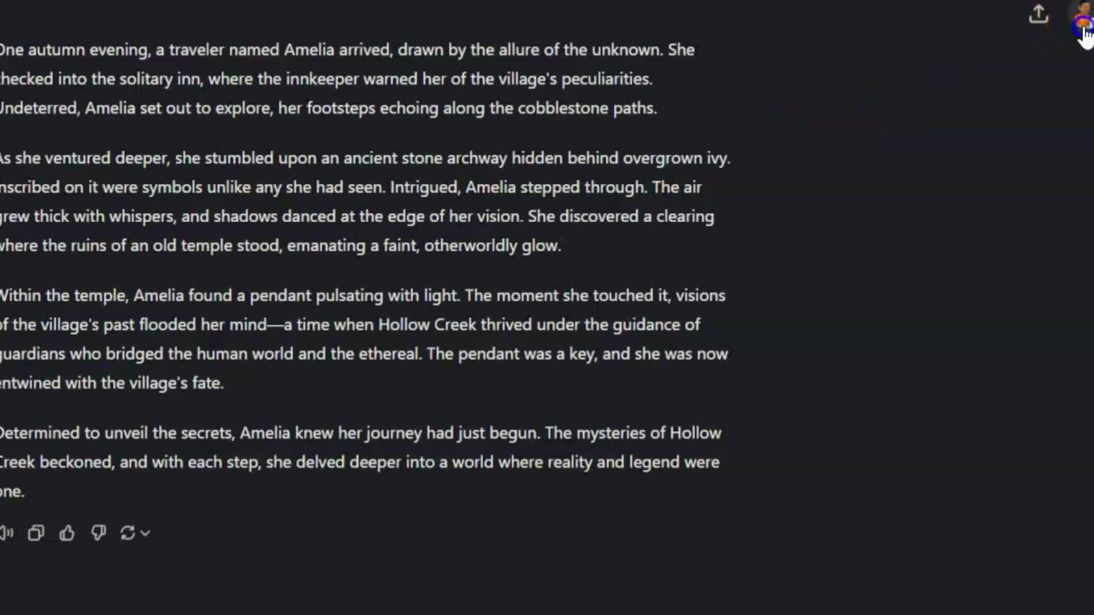
# - Open ChatGPT's Speech settings and preview the Ember voice
pyautogui.click(1084, 25)
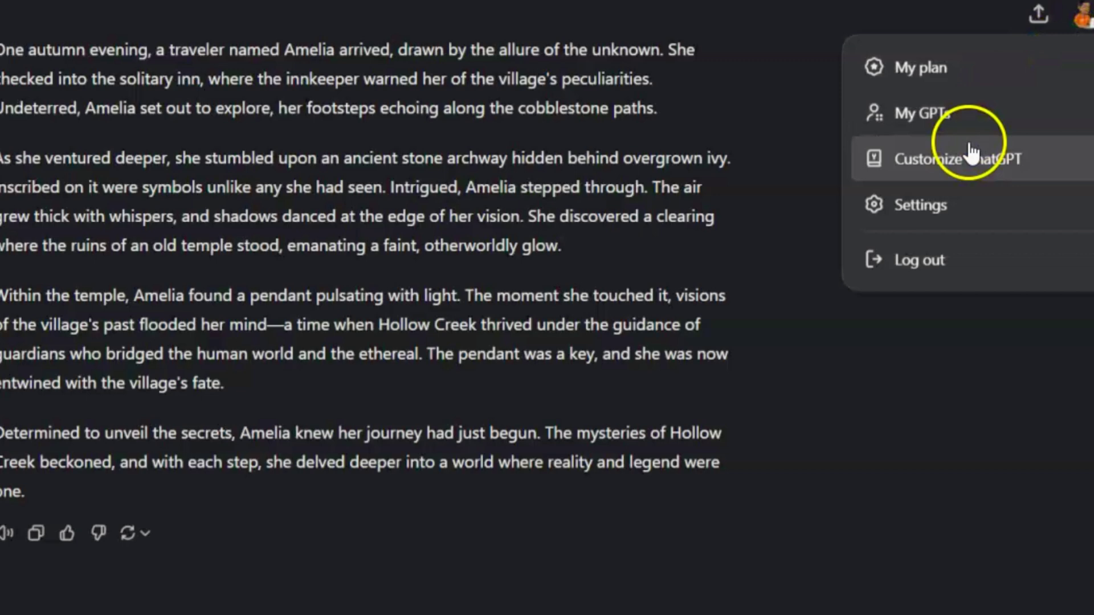
pyautogui.click(920, 205)
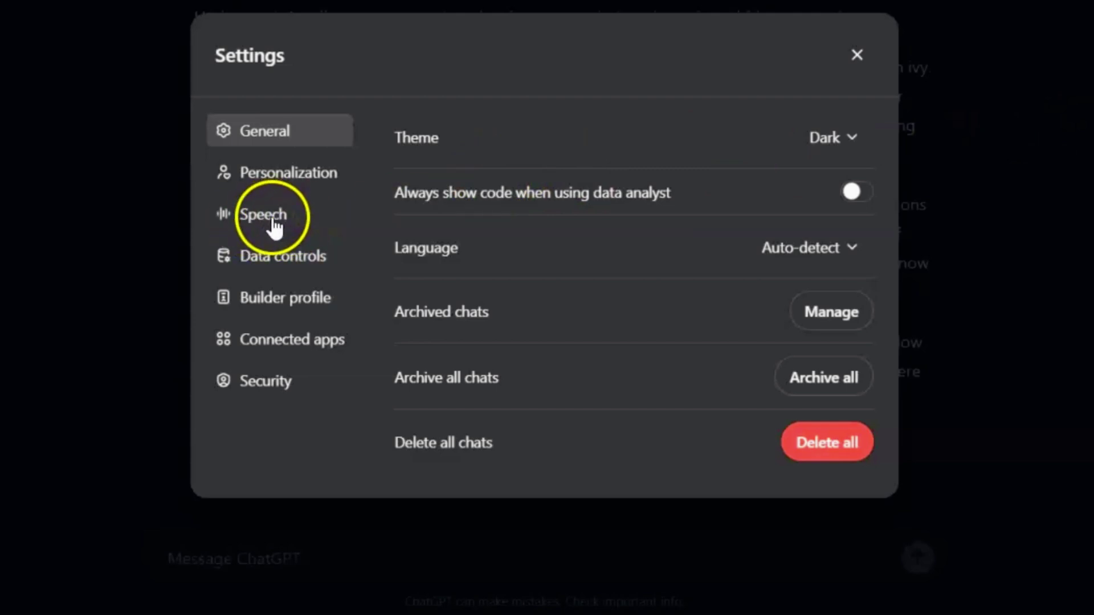
pyautogui.click(272, 217)
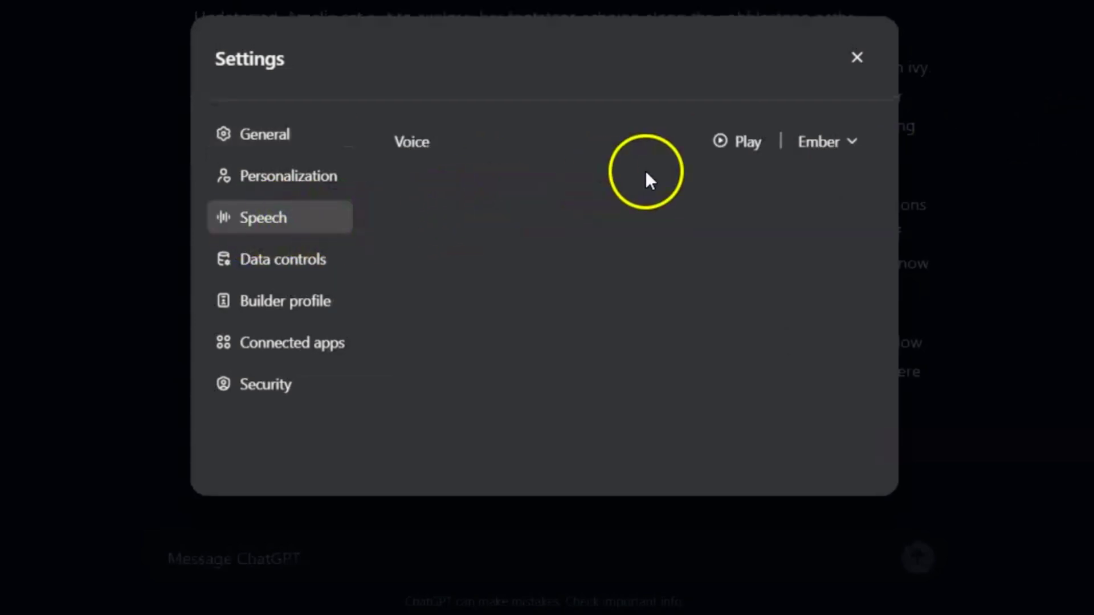
pyautogui.click(725, 145)
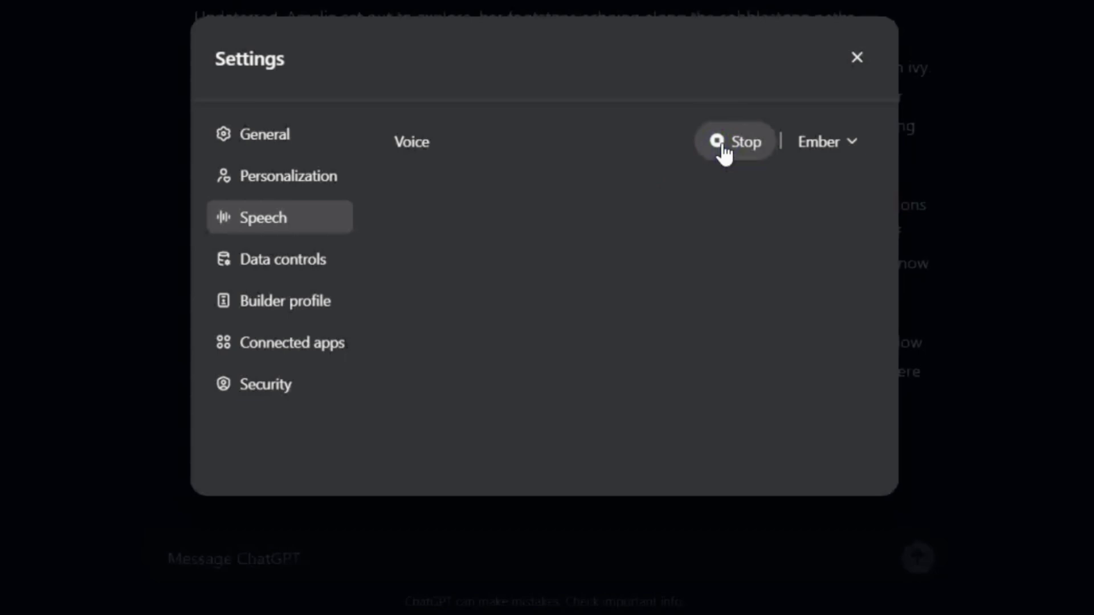
pyautogui.click(724, 146)
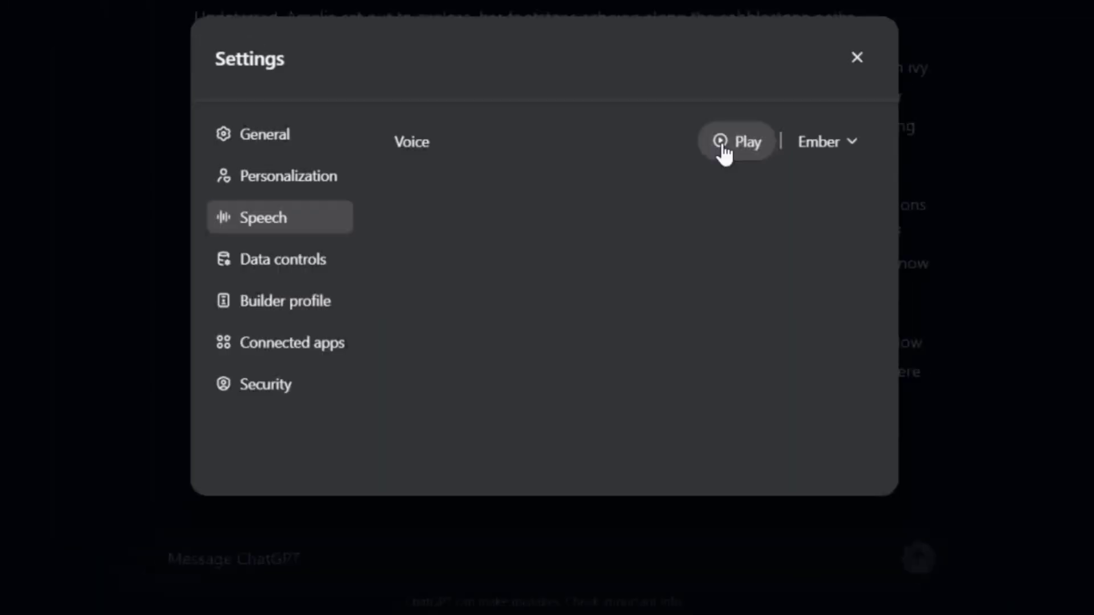
# - Switch the voice to Maple, preview it, and close Settings
pyautogui.click(821, 142)
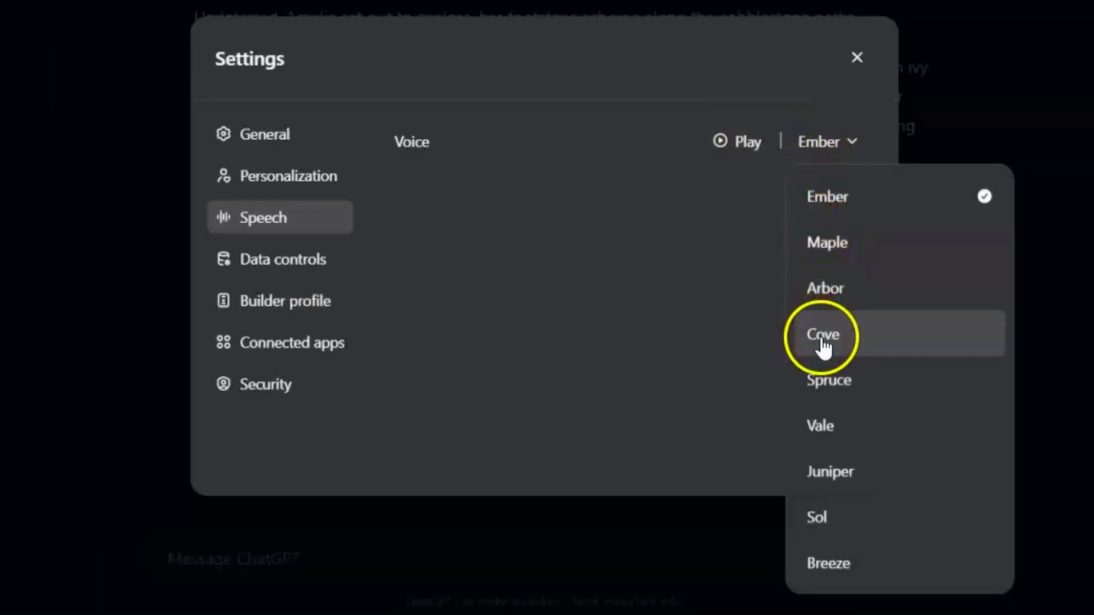
pyautogui.click(856, 248)
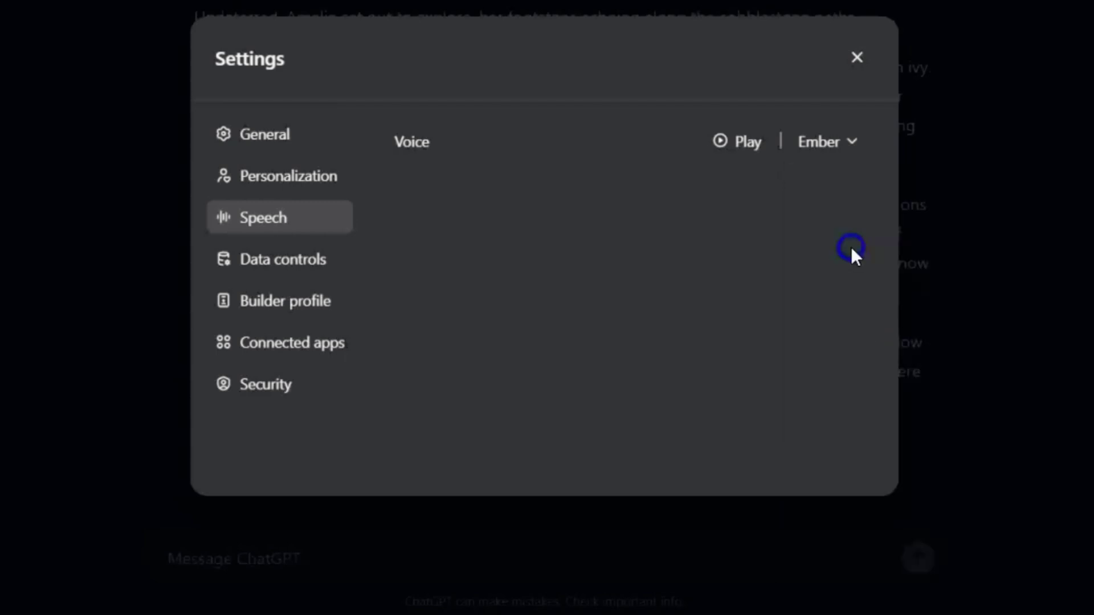
pyautogui.click(737, 142)
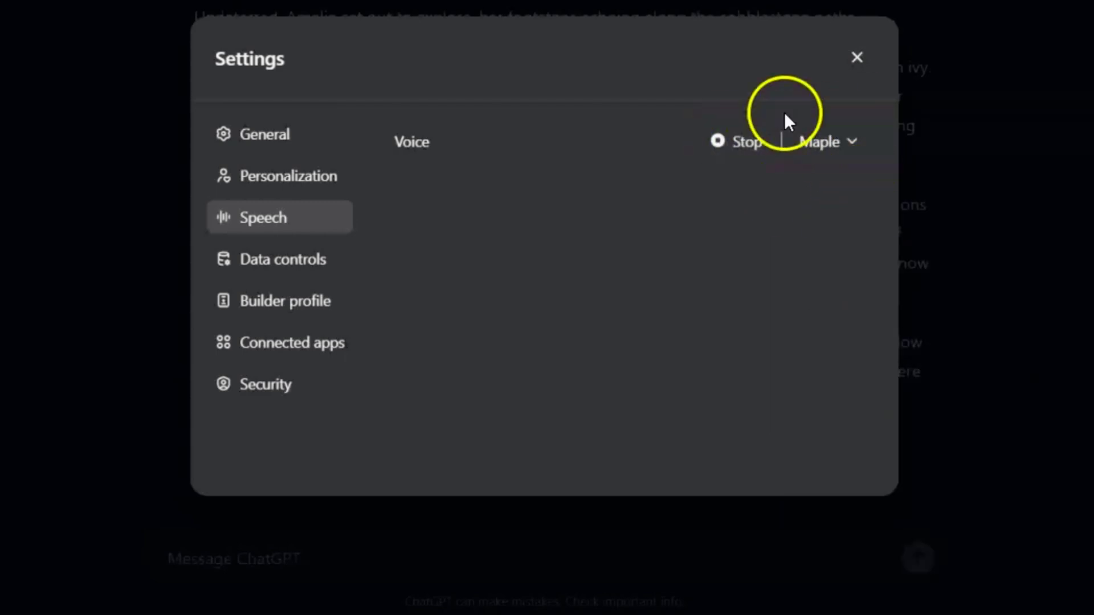
pyautogui.click(857, 58)
# - Play the Hollow Creek narration in the Maple voice, then stop playback
pyautogui.click(207, 442)
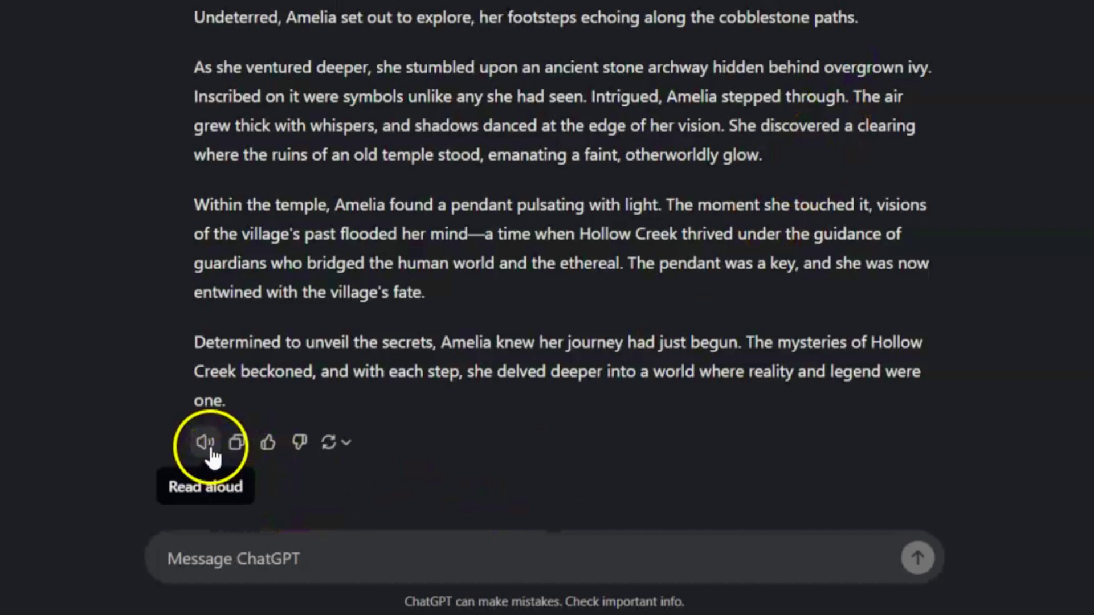
pyautogui.scroll(5, 331, 363)
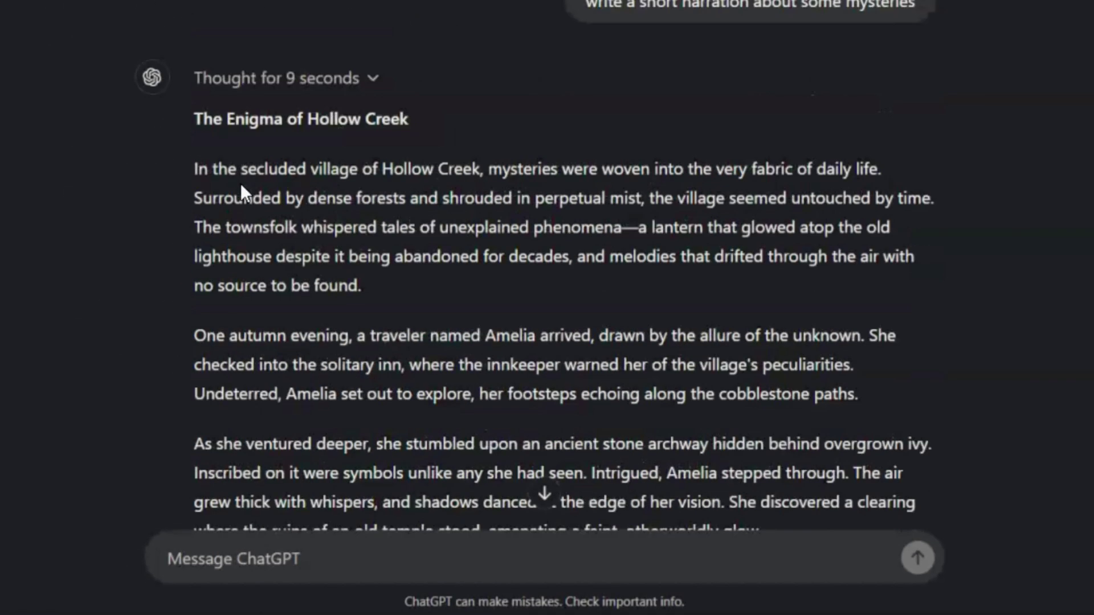
pyautogui.click(241, 183)
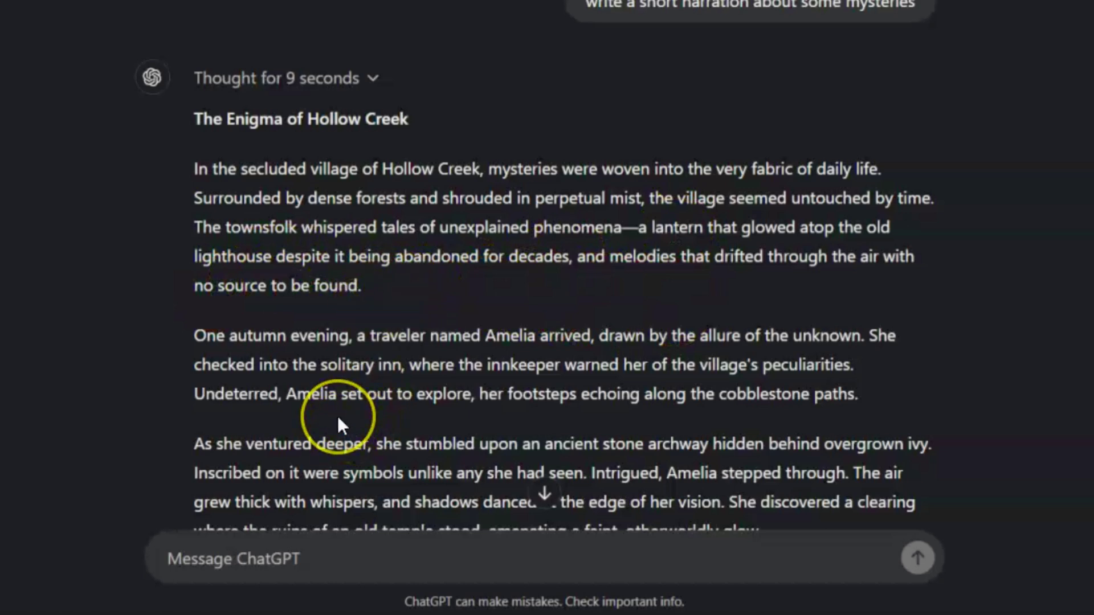
pyautogui.scroll(-5, 337, 416)
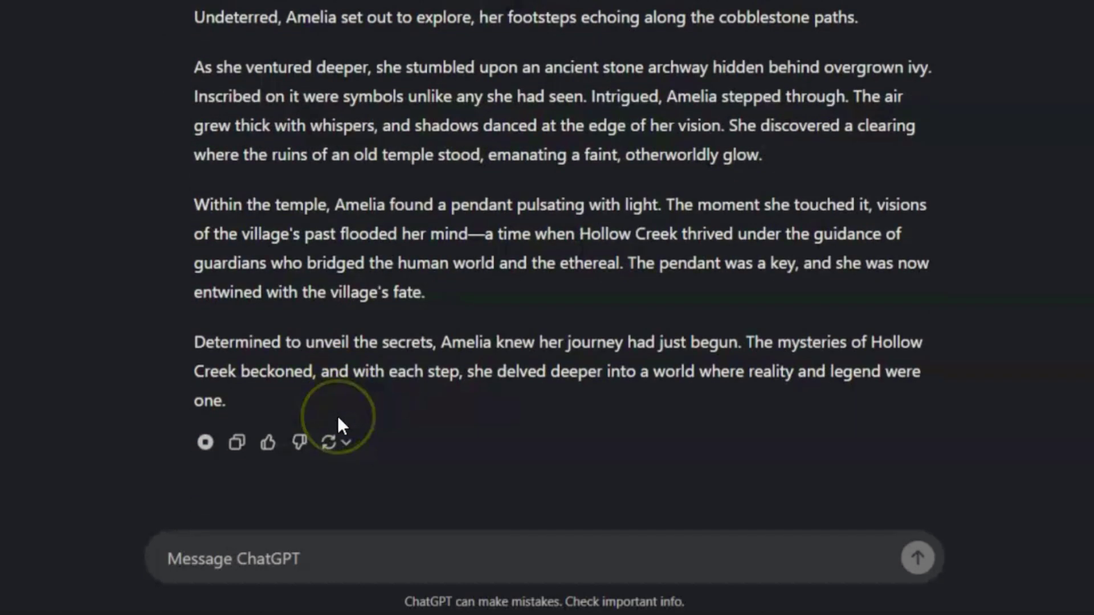
pyautogui.click(206, 443)
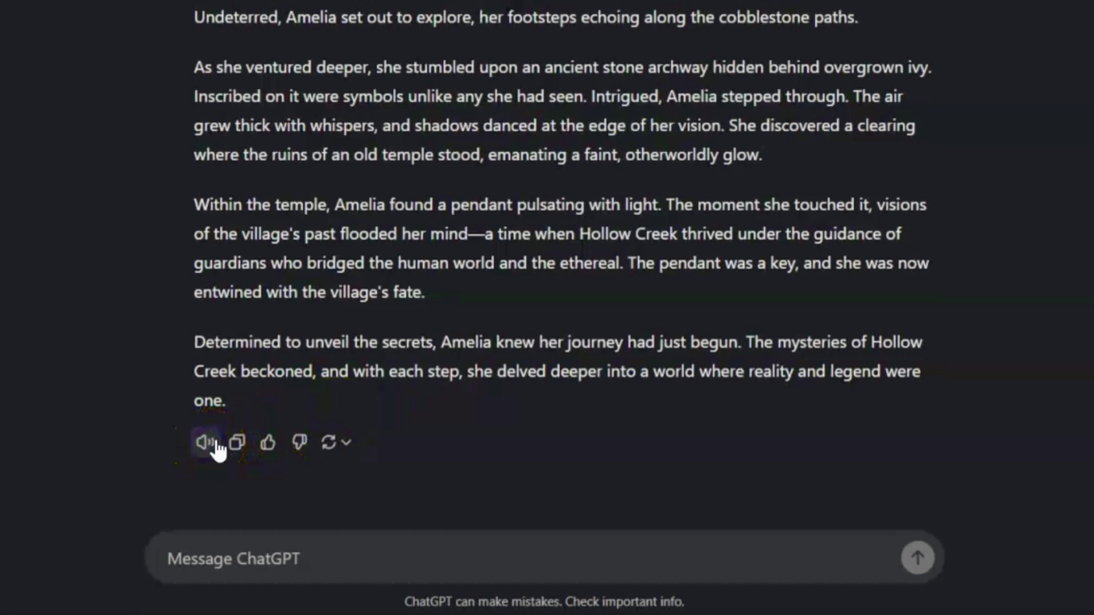
pyautogui.scroll(5, 483, 306)
pyautogui.scroll(3, 484, 306)
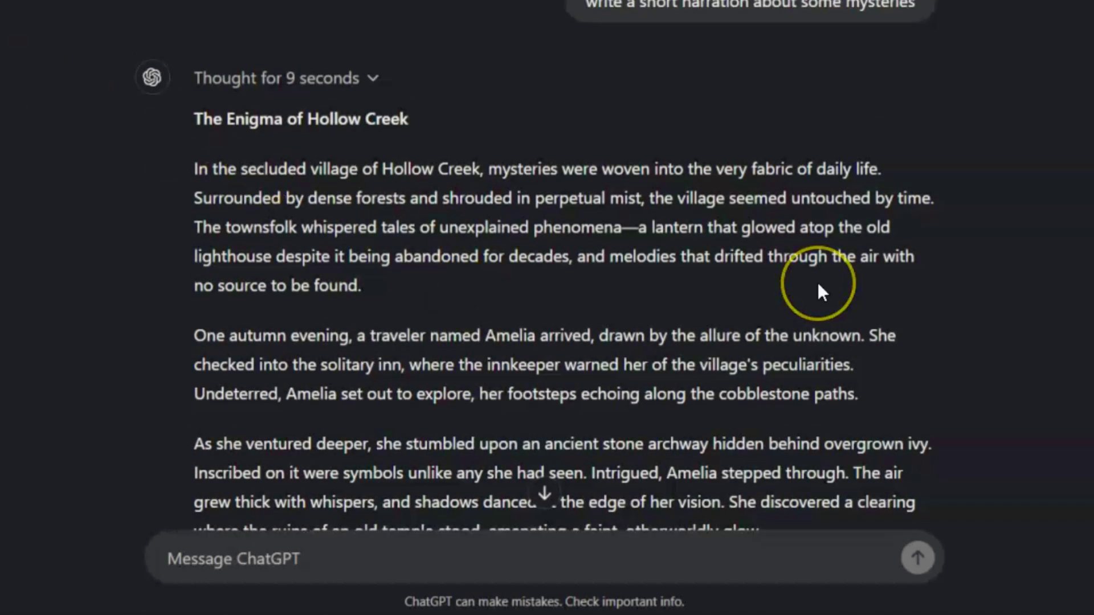
pyautogui.scroll(-5, 819, 290)
pyautogui.scroll(-2, 818, 291)
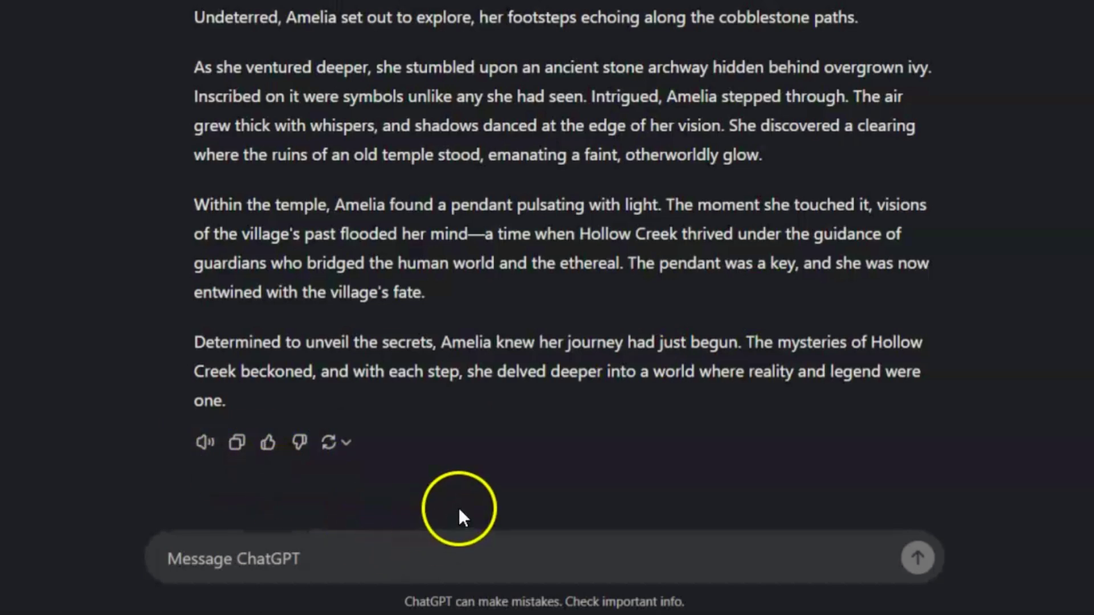
pyautogui.scroll(3, 480, 504)
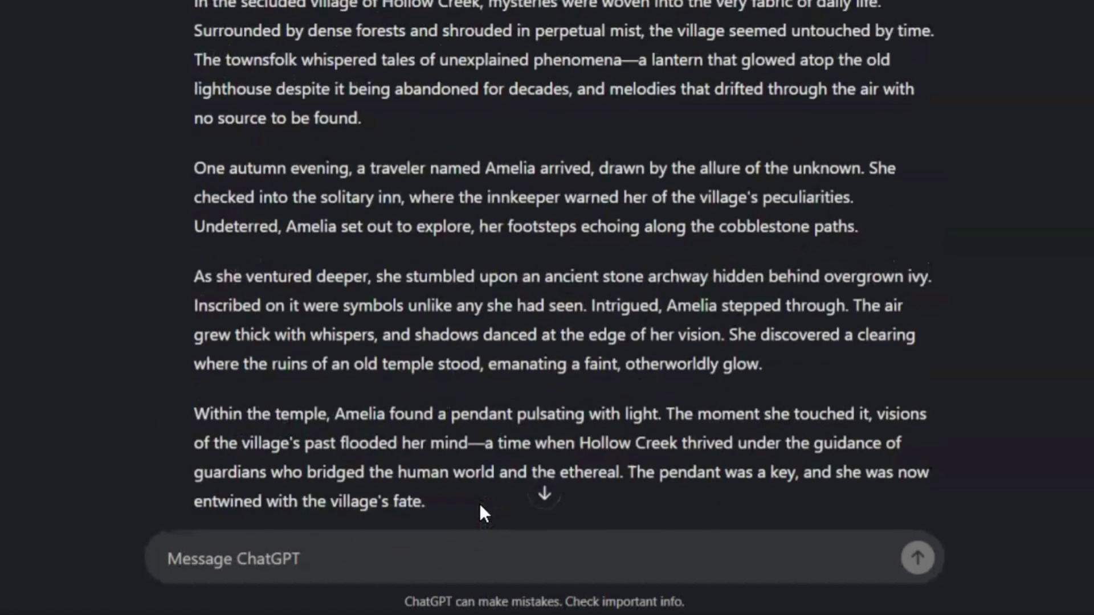
pyautogui.scroll(2, 480, 503)
pyautogui.scroll(2, 480, 504)
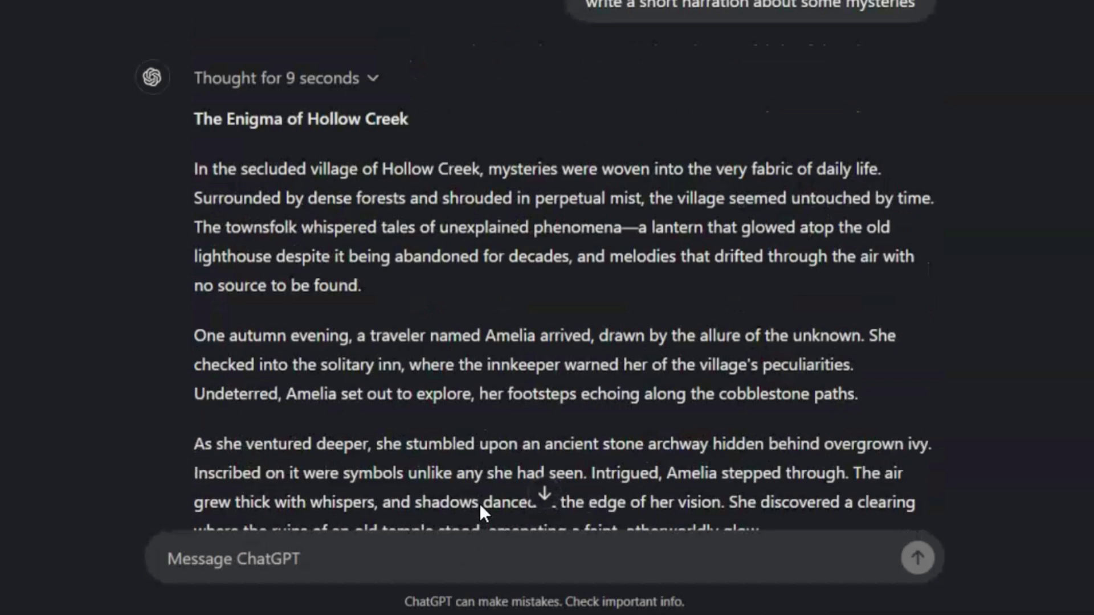
pyautogui.scroll(-3, 480, 504)
pyautogui.scroll(-2, 494, 501)
pyautogui.scroll(2, 237, 199)
pyautogui.scroll(3, 237, 200)
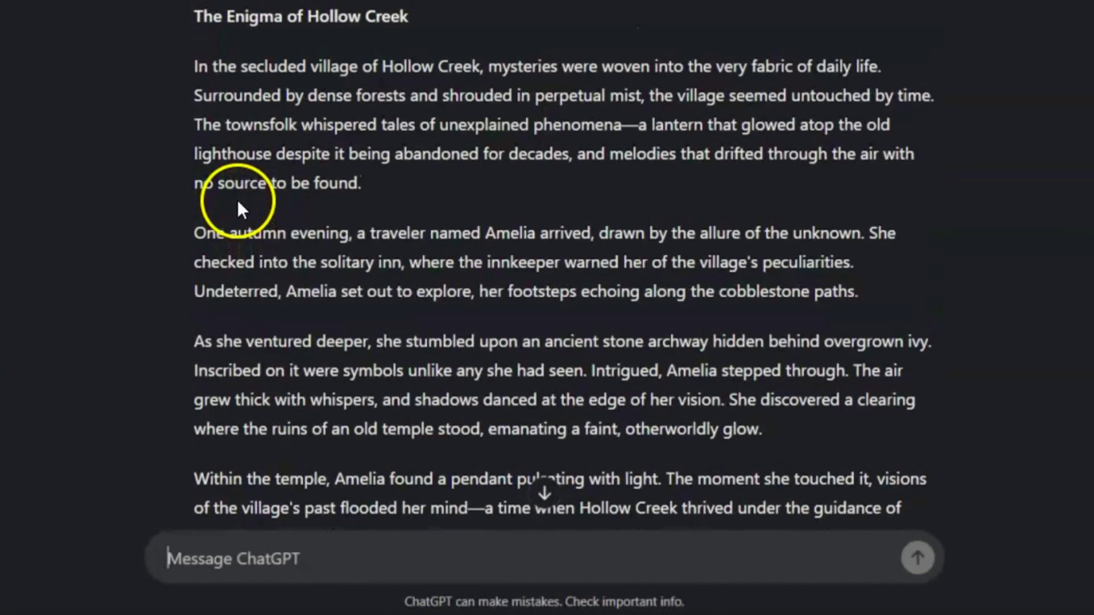
# - Copy the Hollow Creek story and send it after 'Repeat the following back to me'
pyautogui.moveTo(194, 66)
pyautogui.mouseDown()
pyautogui.moveTo(401, 299)
pyautogui.moveTo(521, 509)
pyautogui.moveTo(859, 372)
pyautogui.moveTo(930, 376)
pyautogui.mouseUp()
pyautogui.scroll(-3, 547, 497)
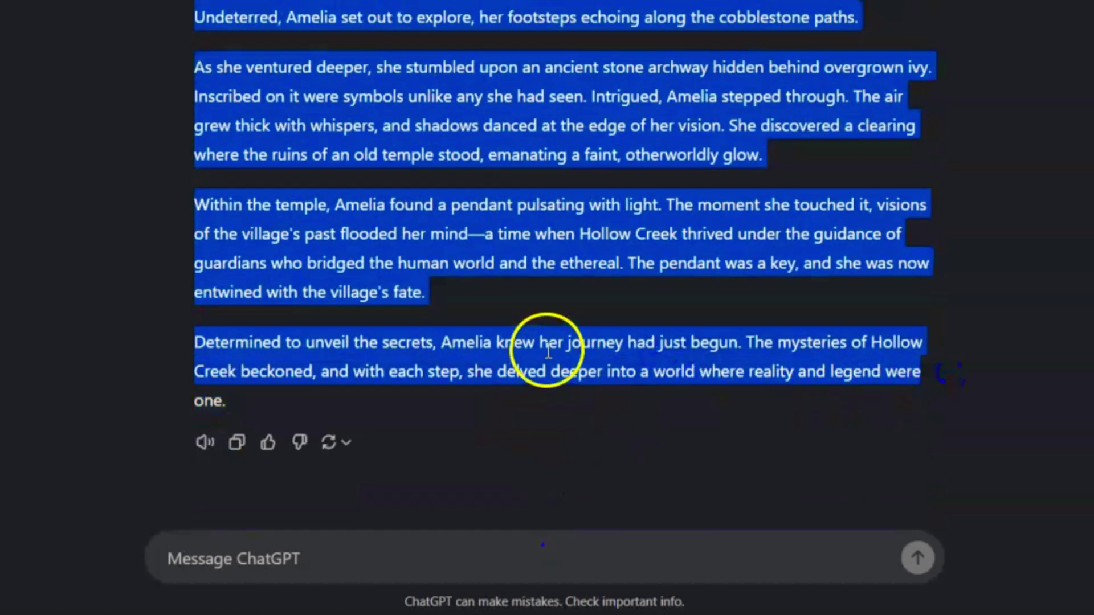
pyautogui.click(237, 443)
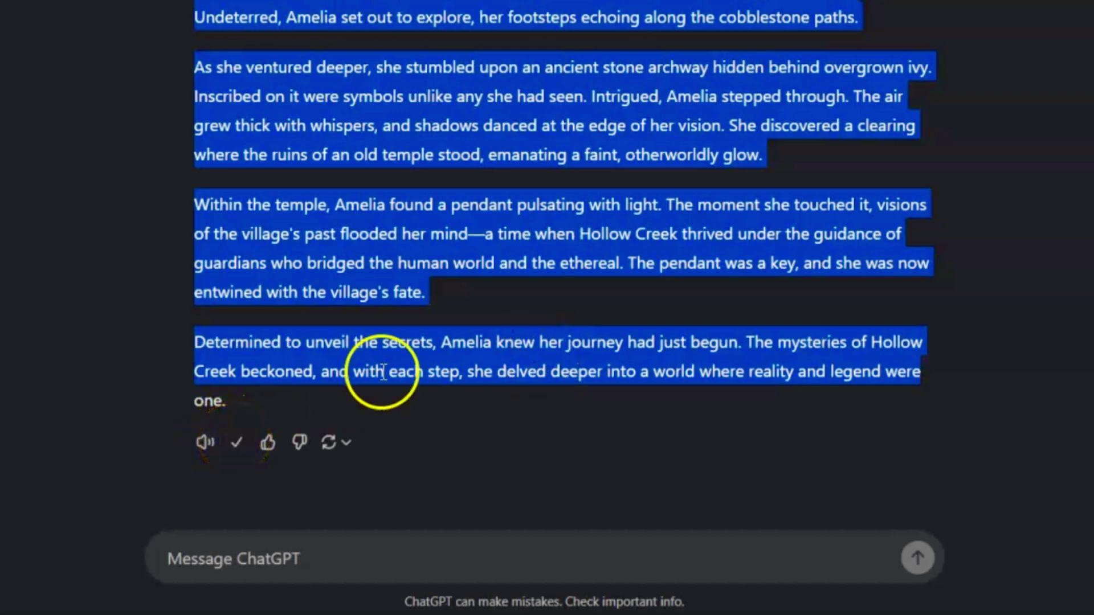
pyautogui.click(1021, 258)
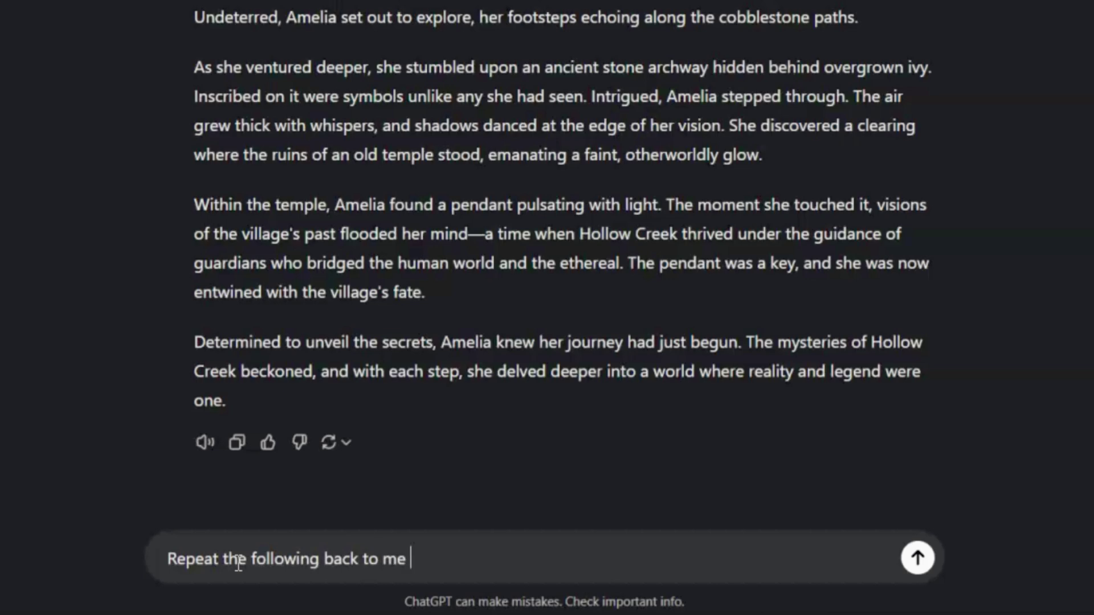
pyautogui.hotkey('ctrl', 'v')
pyautogui.press('Return')
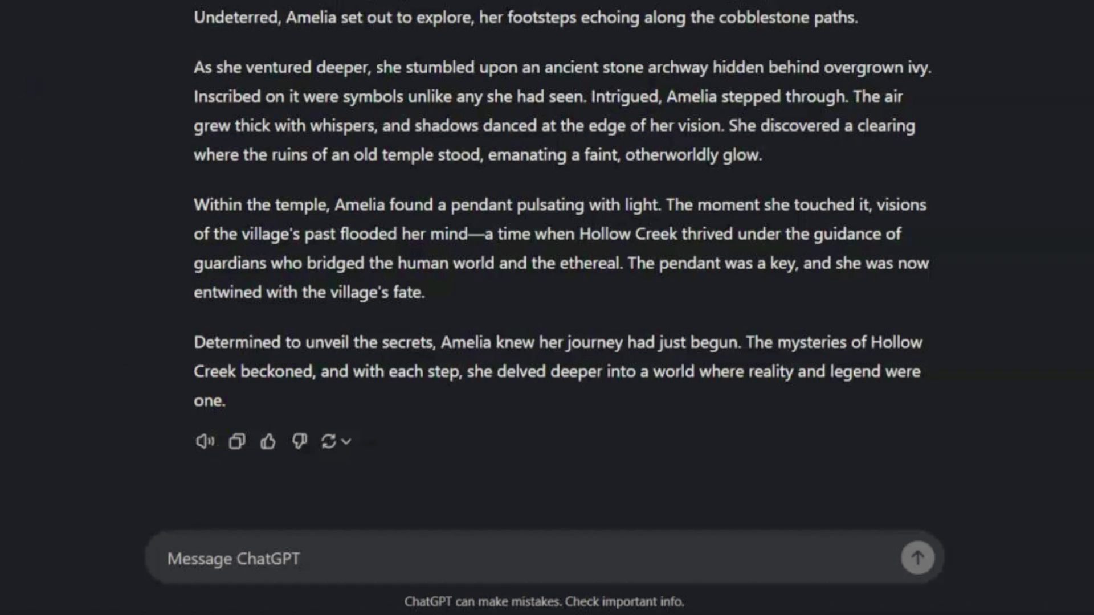
# - Request the Audacity 3.7.0 download from audacityteam.org
pyautogui.click(228, 560)
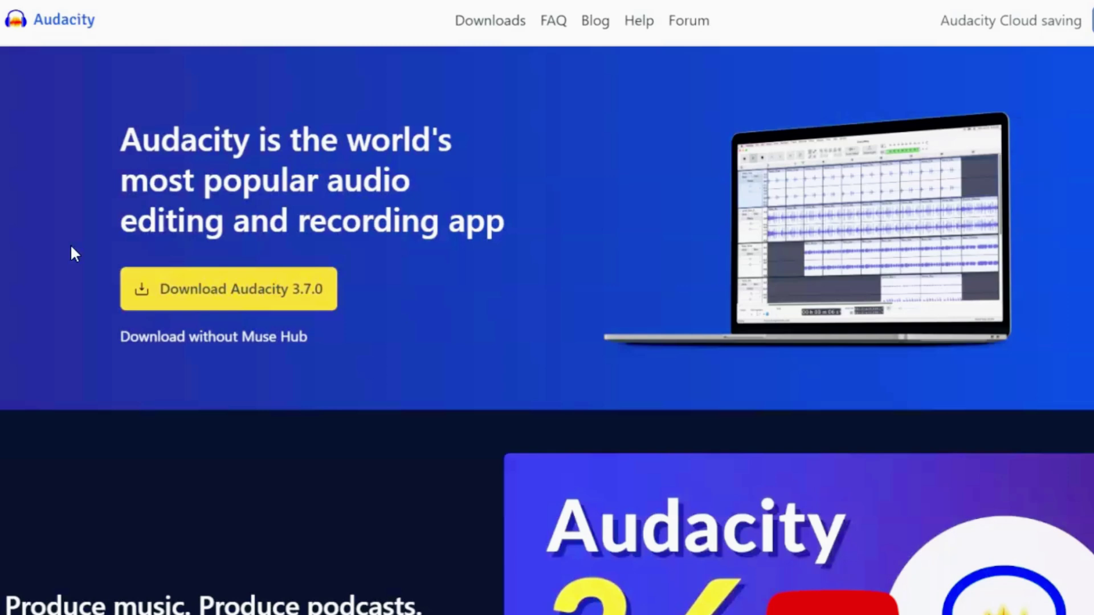
pyautogui.scroll(-3, 70, 244)
pyautogui.scroll(-3, 70, 243)
pyautogui.scroll(-3, 70, 244)
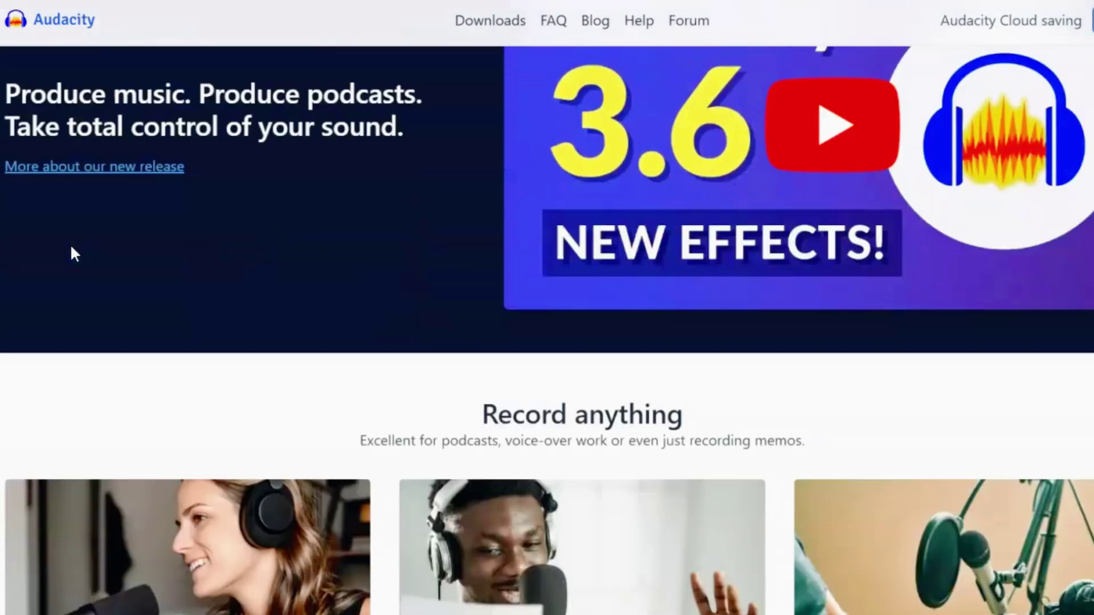
pyautogui.scroll(-3, 70, 243)
pyautogui.scroll(-3, 71, 244)
pyautogui.scroll(-3, 71, 244)
pyautogui.scroll(-2, 71, 243)
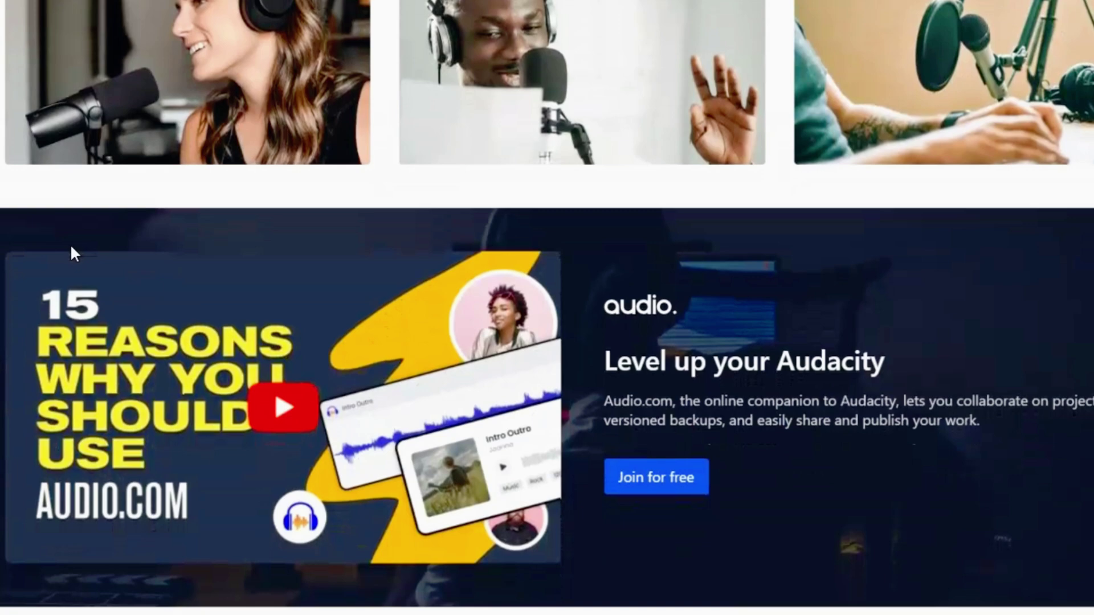
pyautogui.scroll(-4, 71, 244)
pyautogui.scroll(-2, 70, 243)
pyautogui.scroll(-3, 70, 171)
pyautogui.scroll(3, 72, 159)
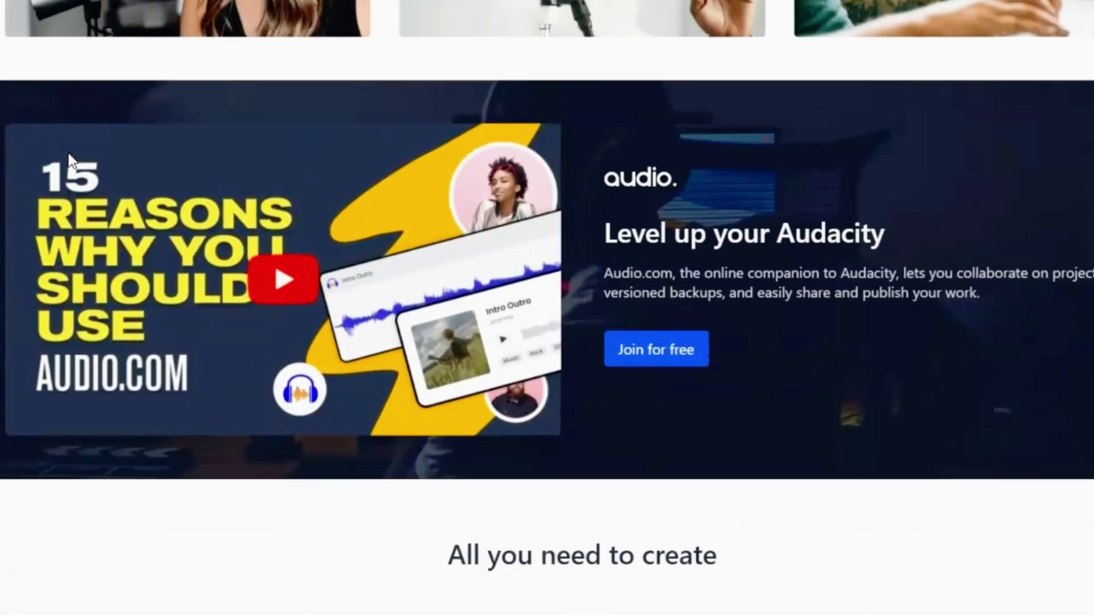
pyautogui.scroll(-6, 72, 159)
pyautogui.scroll(-4, 73, 160)
pyautogui.scroll(-1, 70, 160)
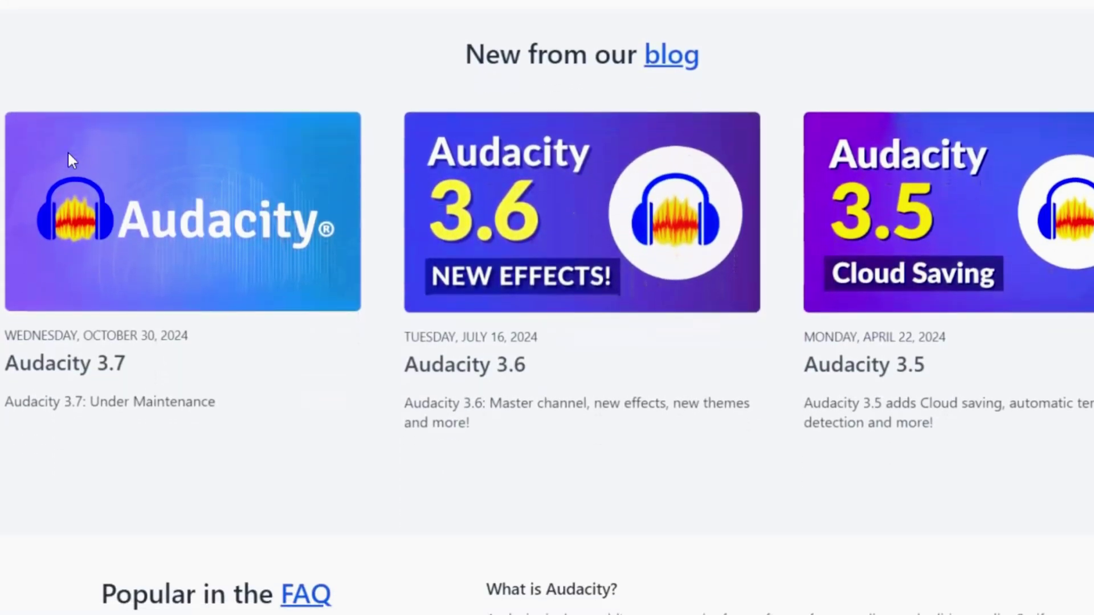
pyautogui.scroll(6, 71, 160)
pyautogui.scroll(3, 70, 160)
pyautogui.scroll(2, 71, 160)
pyautogui.scroll(5, 67, 150)
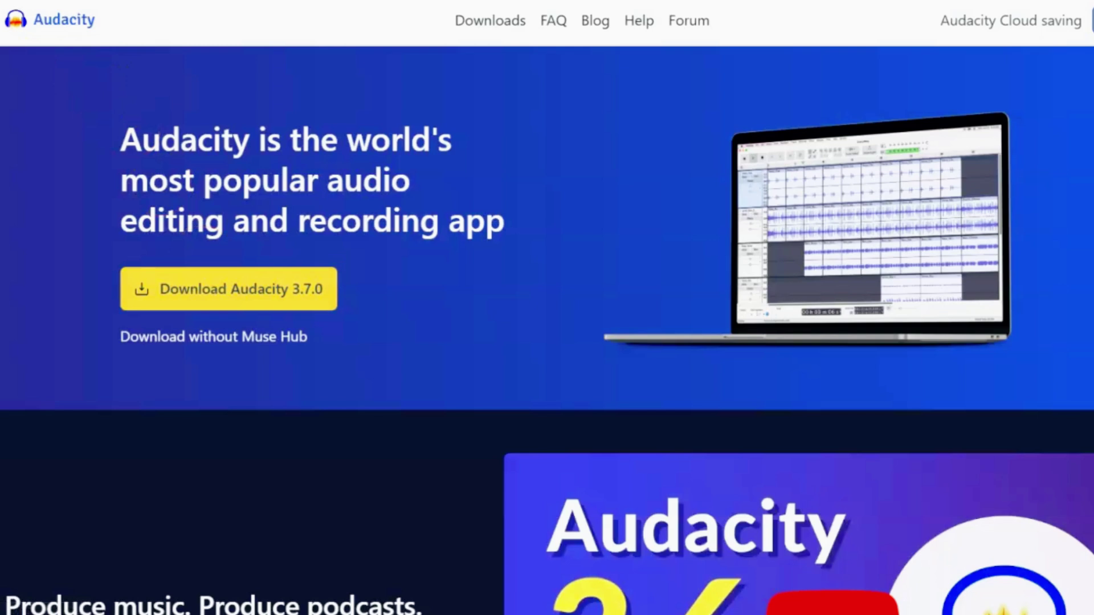
pyautogui.click(212, 298)
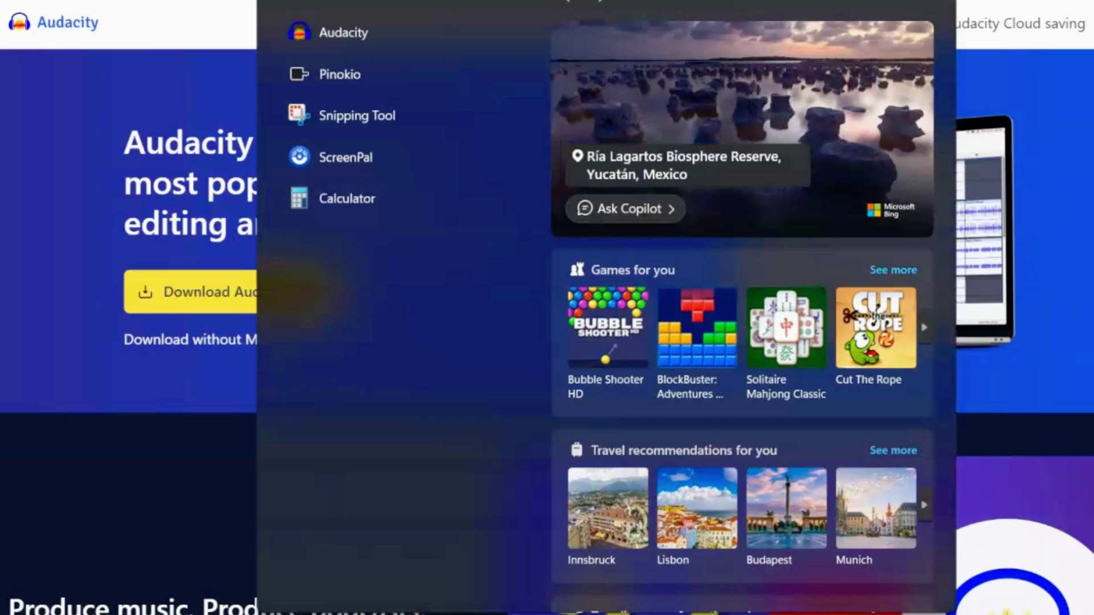
# - Launch Audacity from the Start menu and go to Edit > Preferences
pyautogui.click(364, 34)
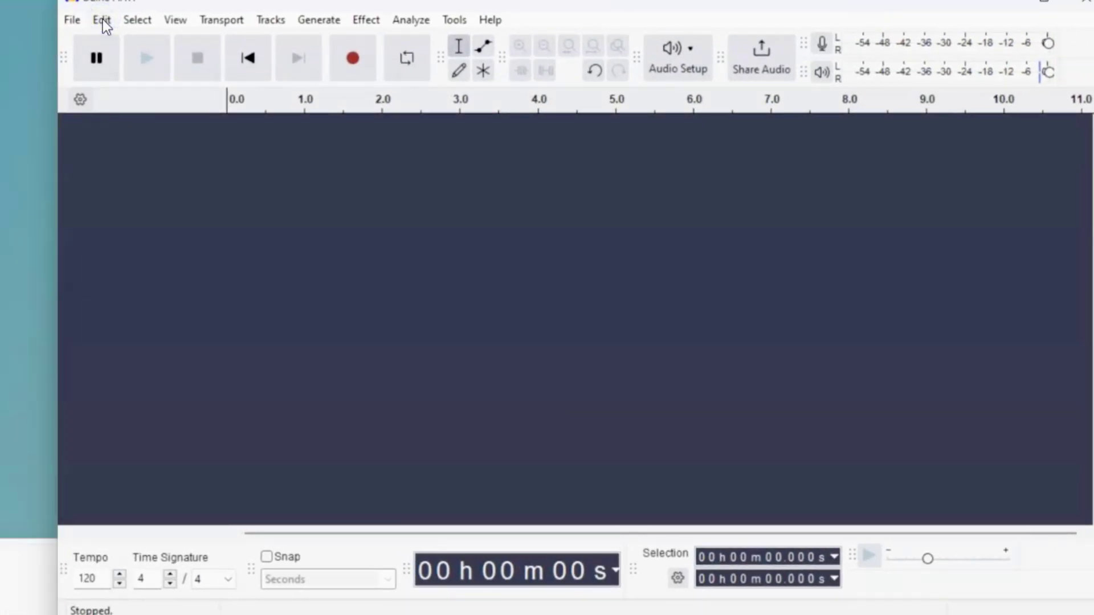
pyautogui.click(103, 20)
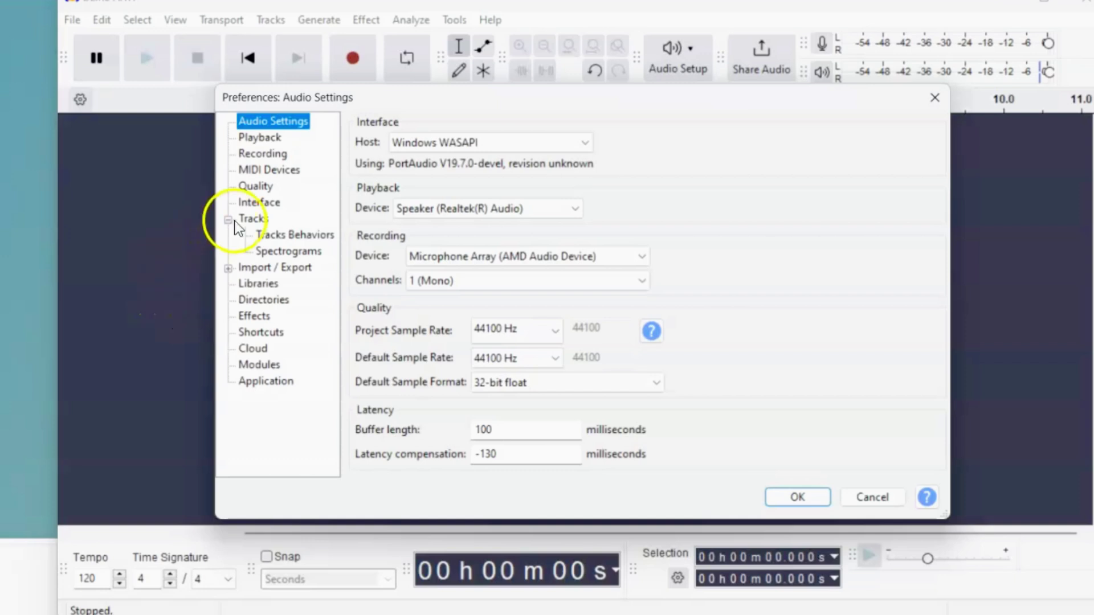
# - Set Windows WASAPI host, Speaker playback, Speaker (loopback) recording, and 2 (Stereo) channels
pyautogui.click(473, 142)
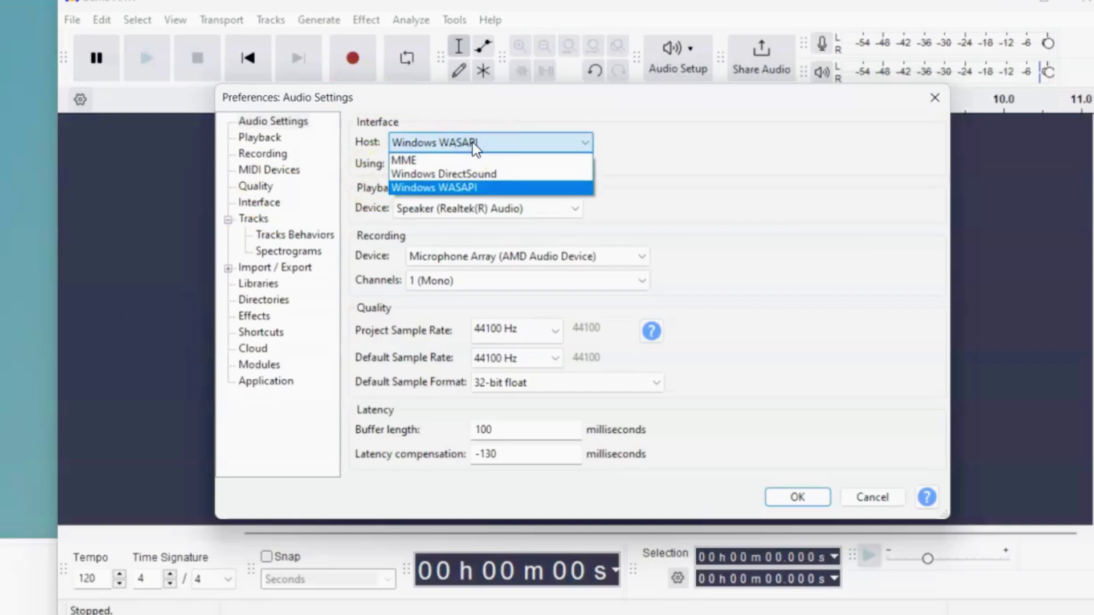
pyautogui.click(447, 187)
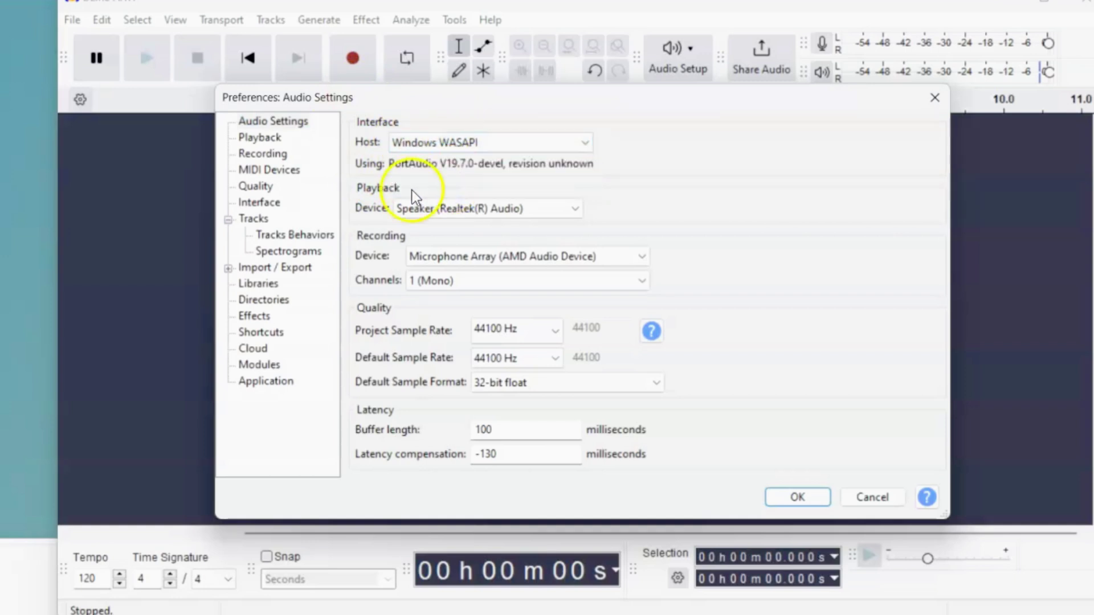
pyautogui.click(438, 214)
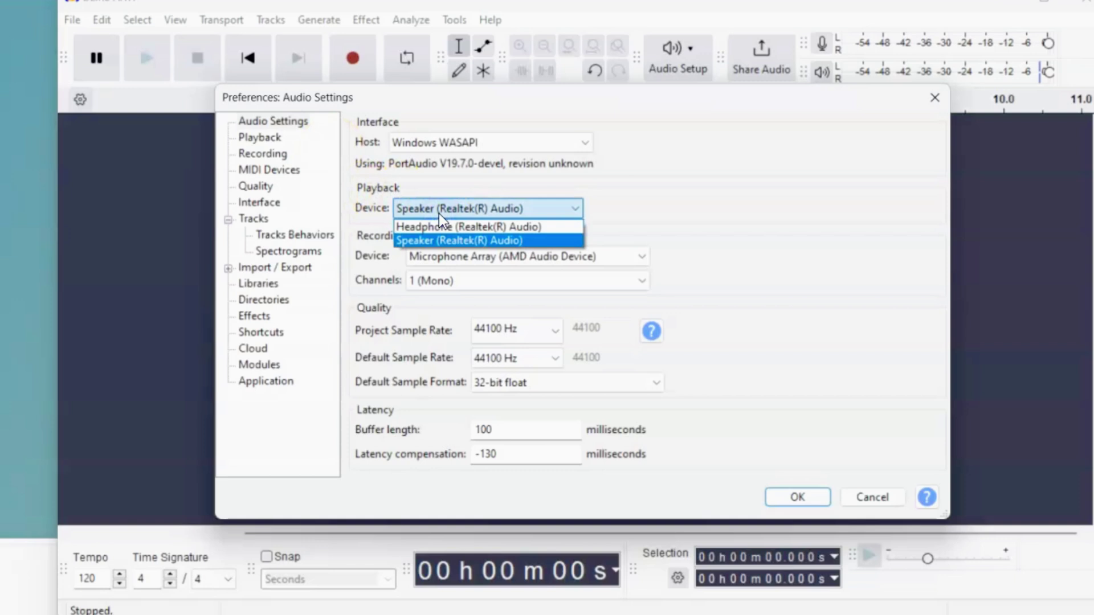
pyautogui.click(440, 238)
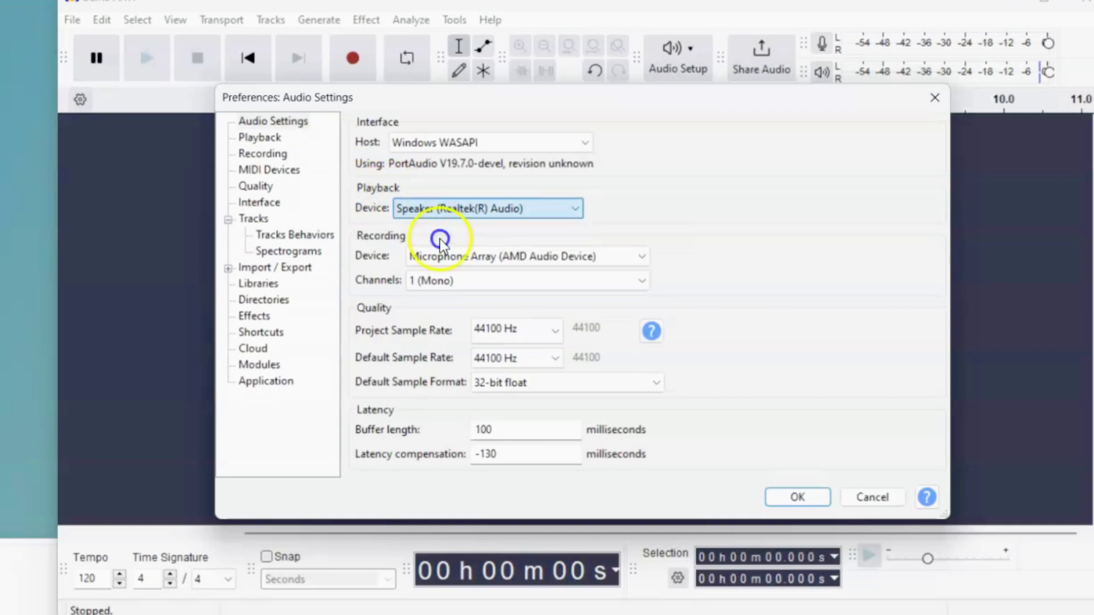
pyautogui.click(605, 257)
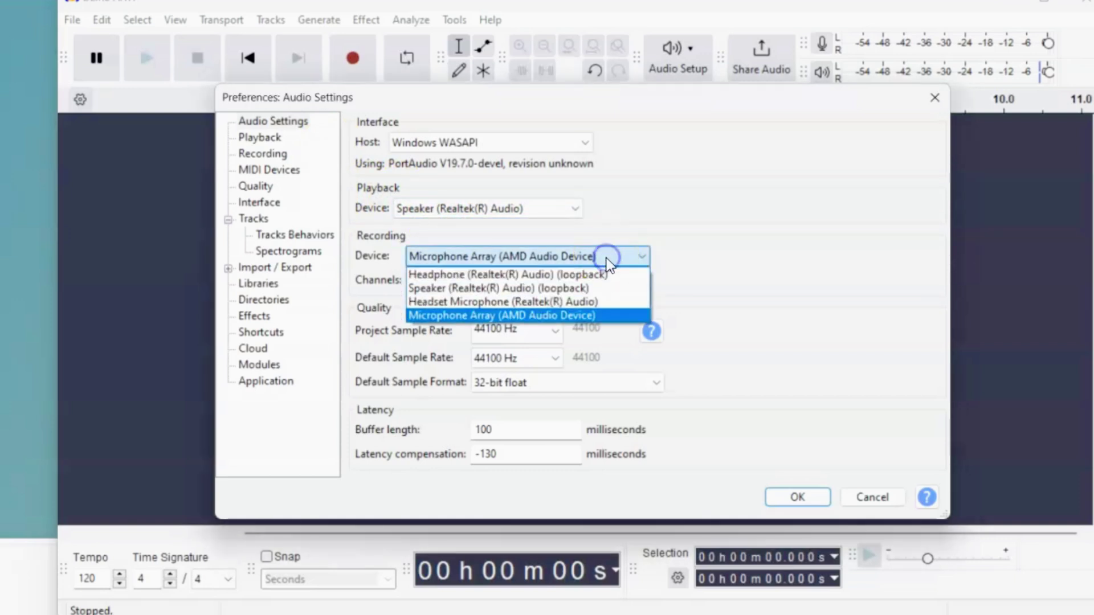
pyautogui.click(592, 289)
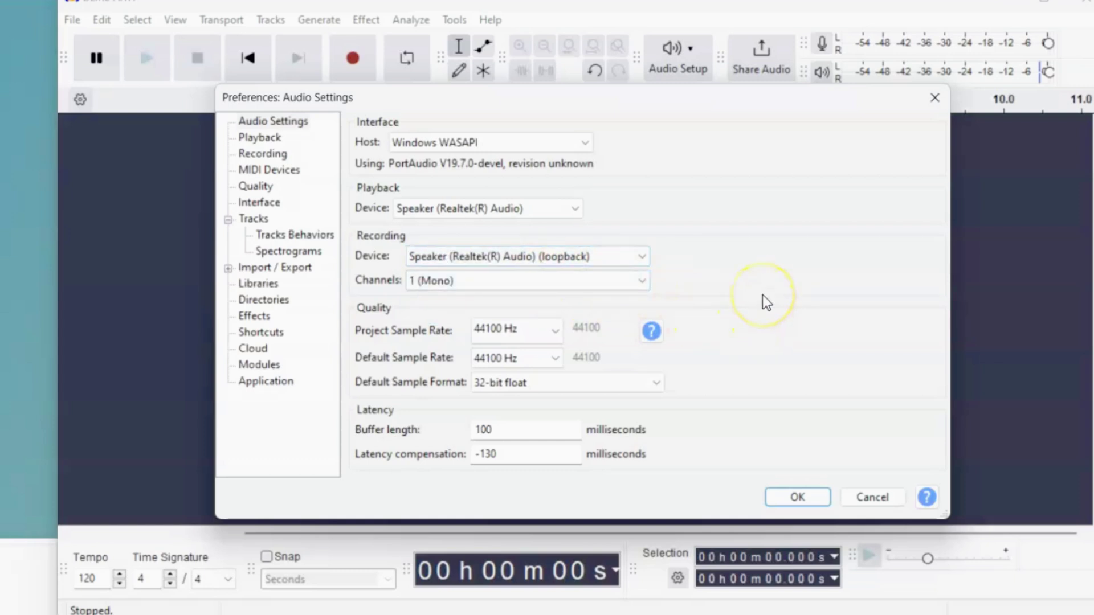
pyautogui.click(461, 283)
pyautogui.click(457, 314)
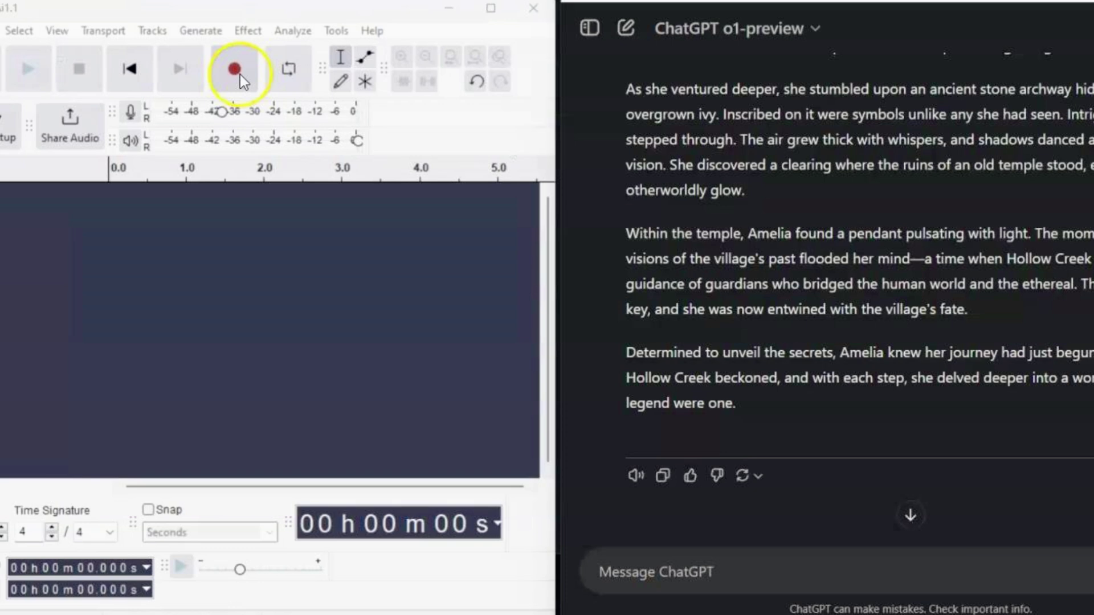
# - Record ChatGPT's read-aloud of the Hollow Creek story into a new stereo track
pyautogui.click(240, 75)
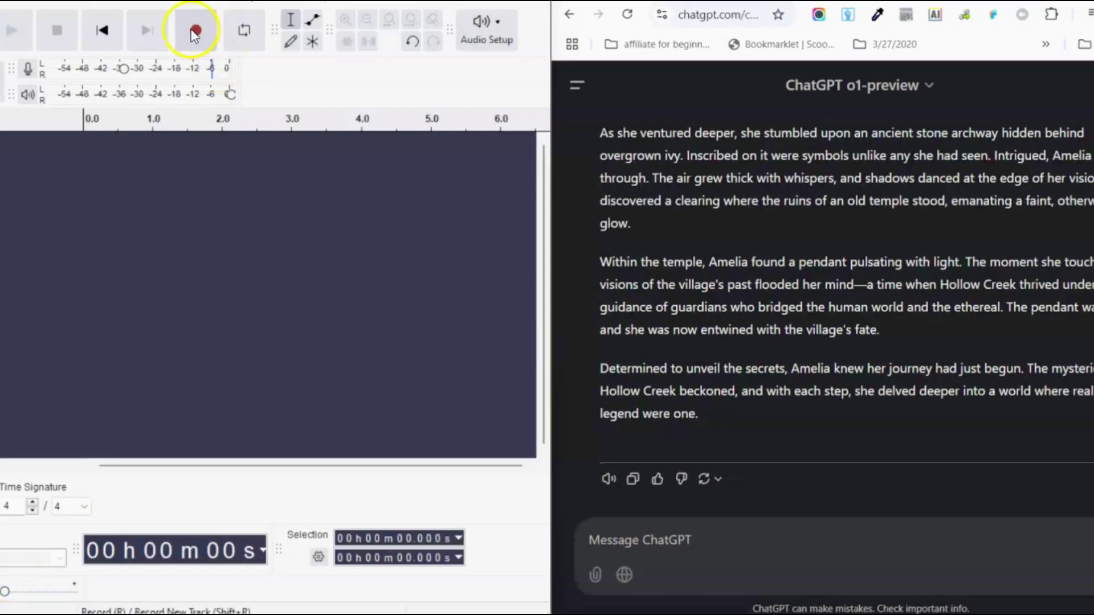
pyautogui.click(194, 31)
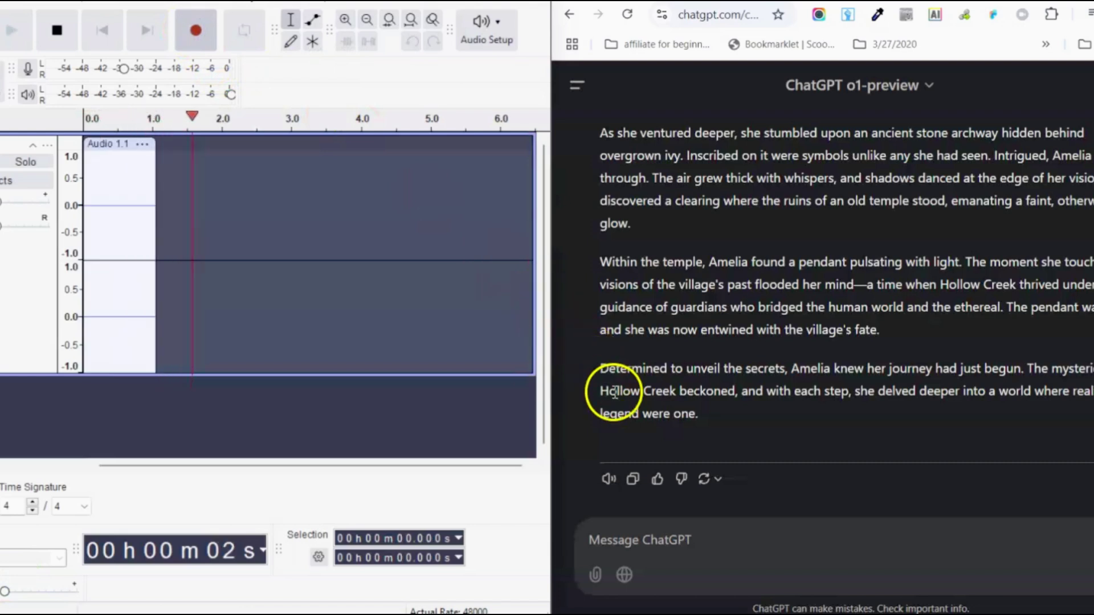
pyautogui.click(609, 479)
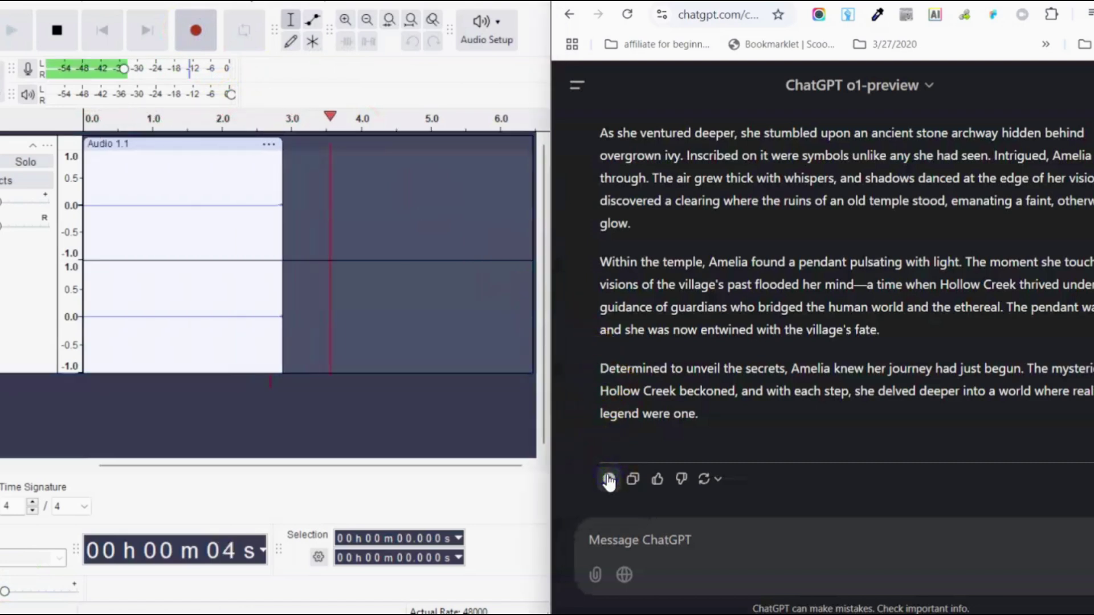
pyautogui.scroll(5, 732, 298)
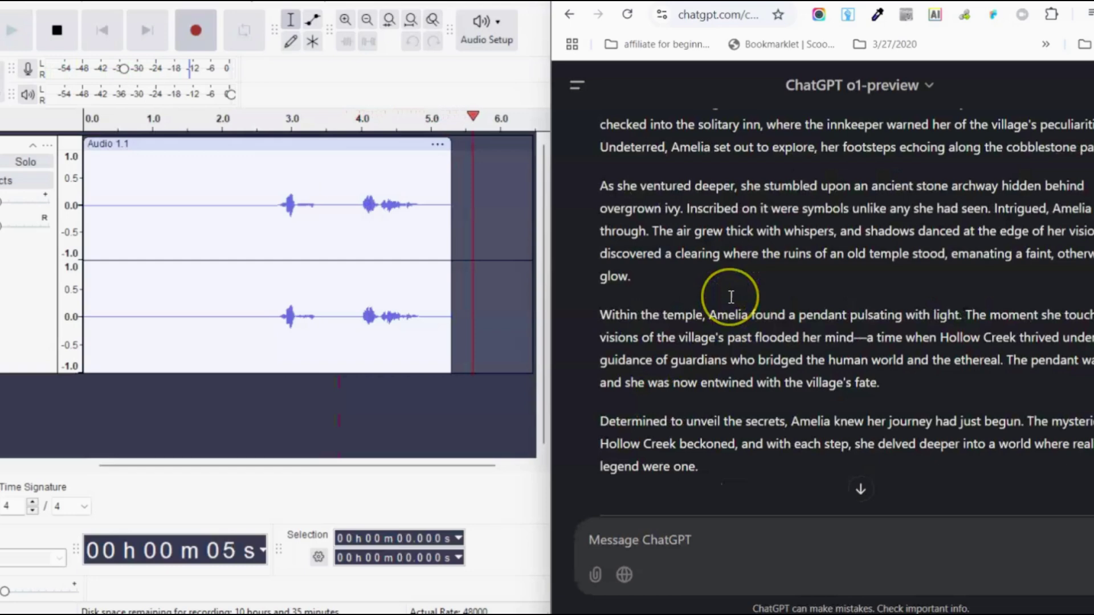
pyautogui.scroll(5, 733, 298)
pyautogui.scroll(3, 733, 297)
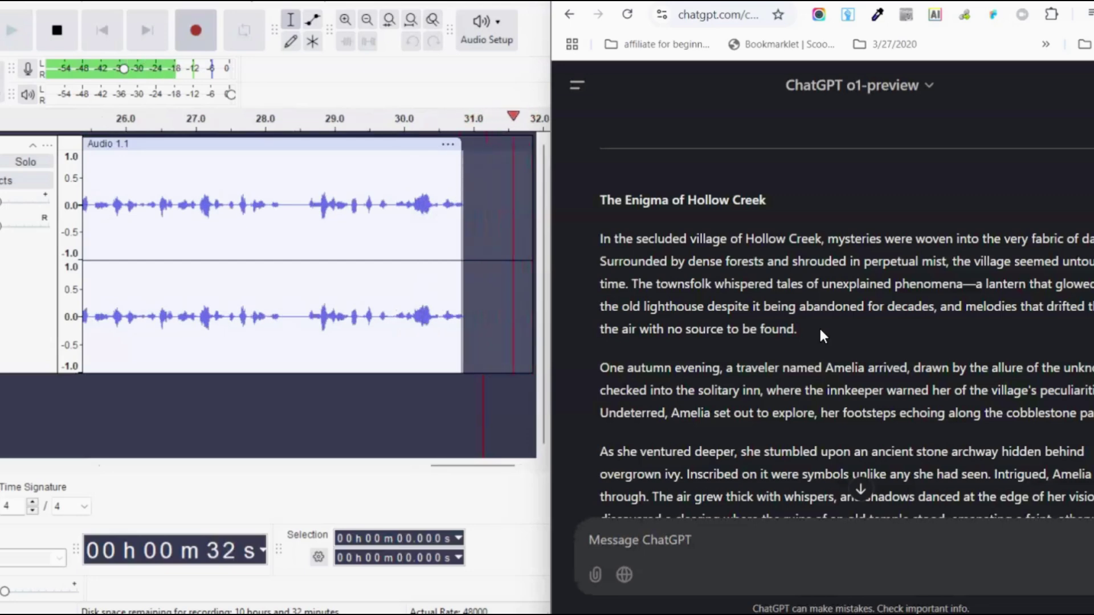
pyautogui.scroll(-2, 822, 329)
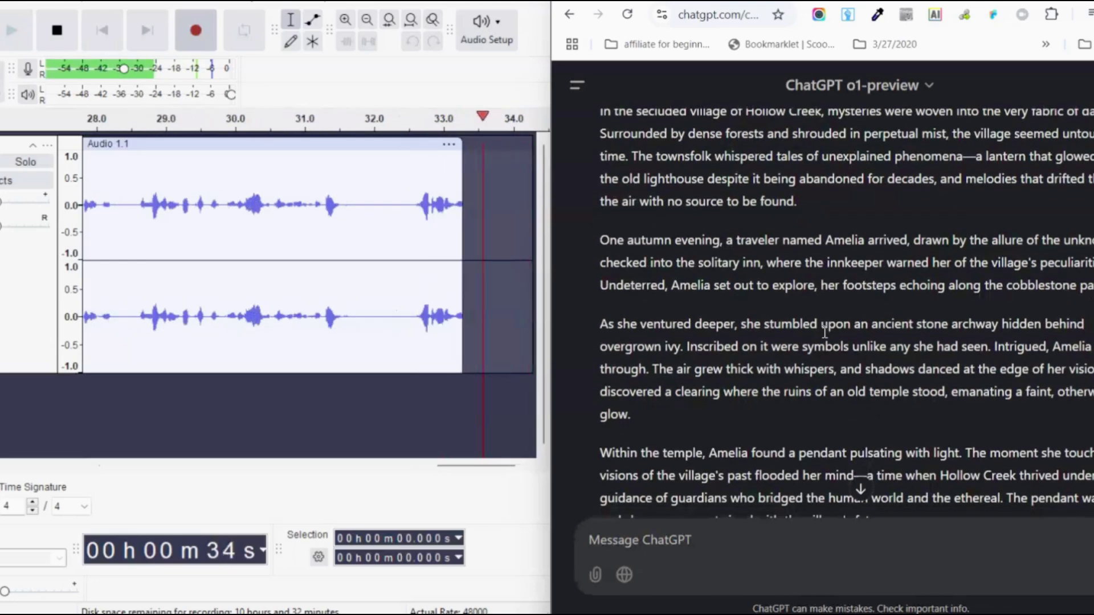
pyautogui.scroll(-1, 824, 331)
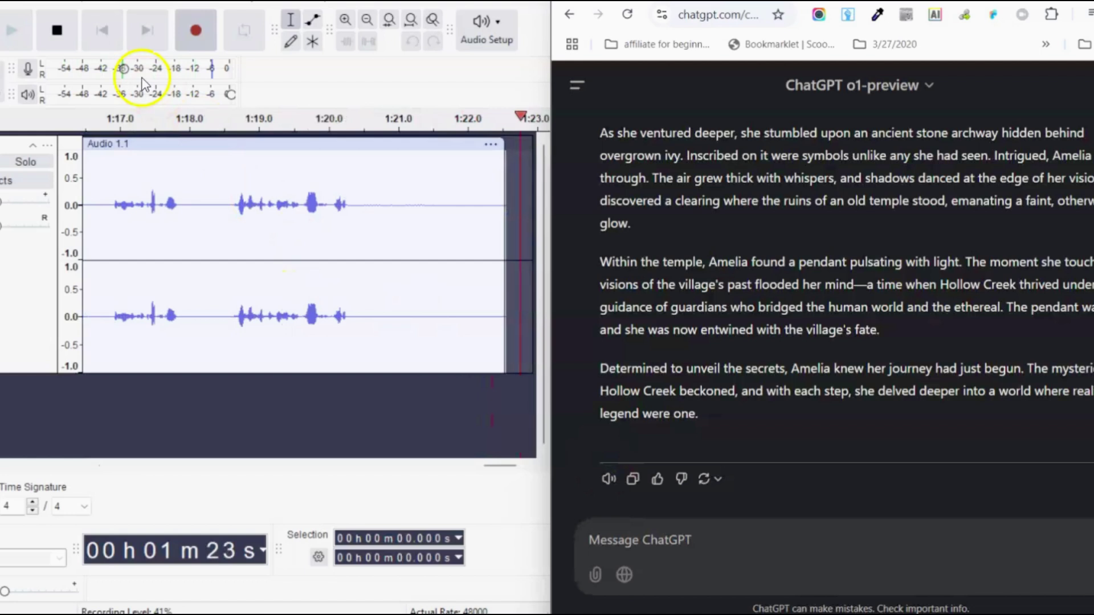
# - Stop recording, skip to the track start, and zoom out twice
pyautogui.click(58, 33)
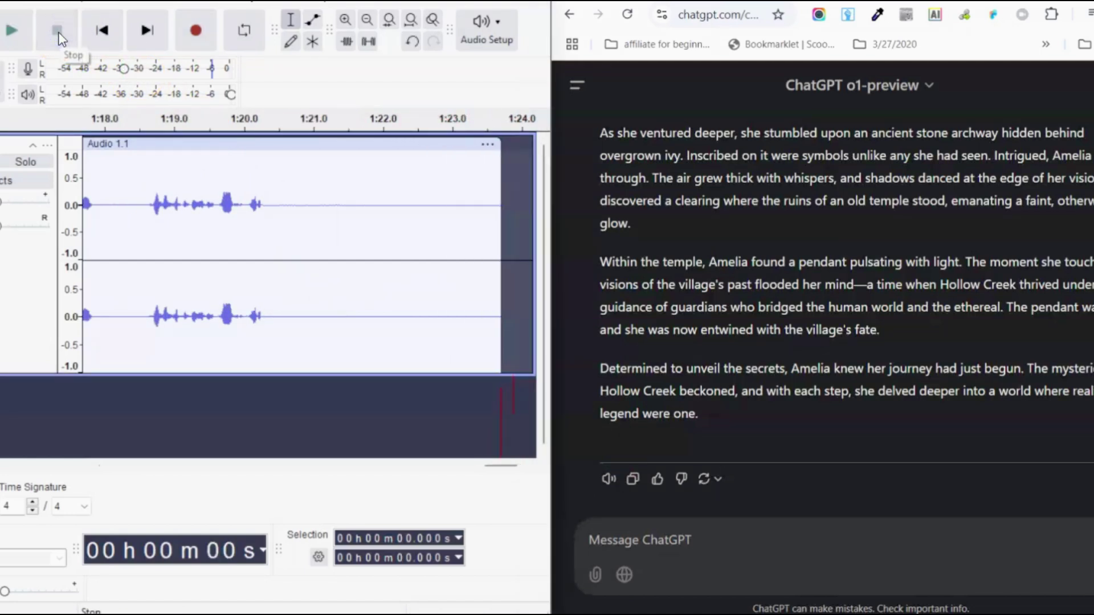
pyautogui.click(102, 31)
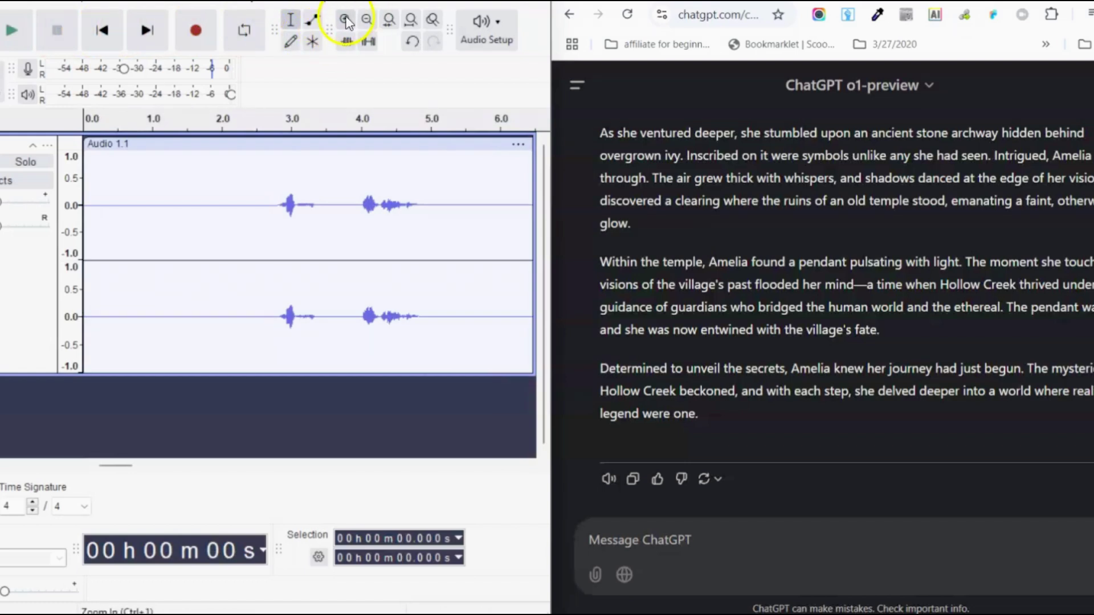
pyautogui.click(365, 21)
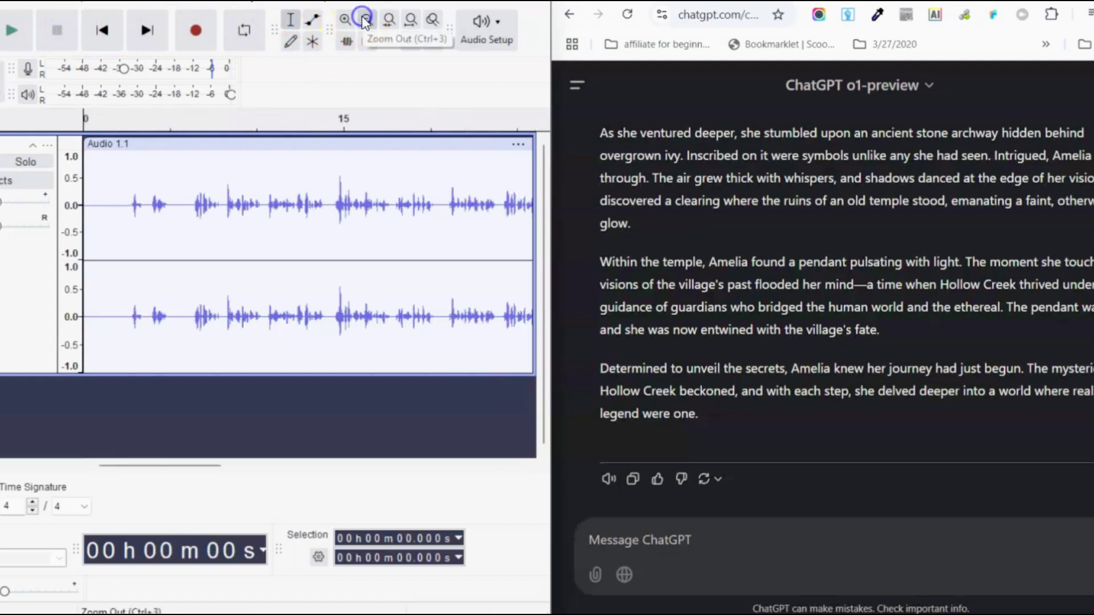
pyautogui.click(366, 21)
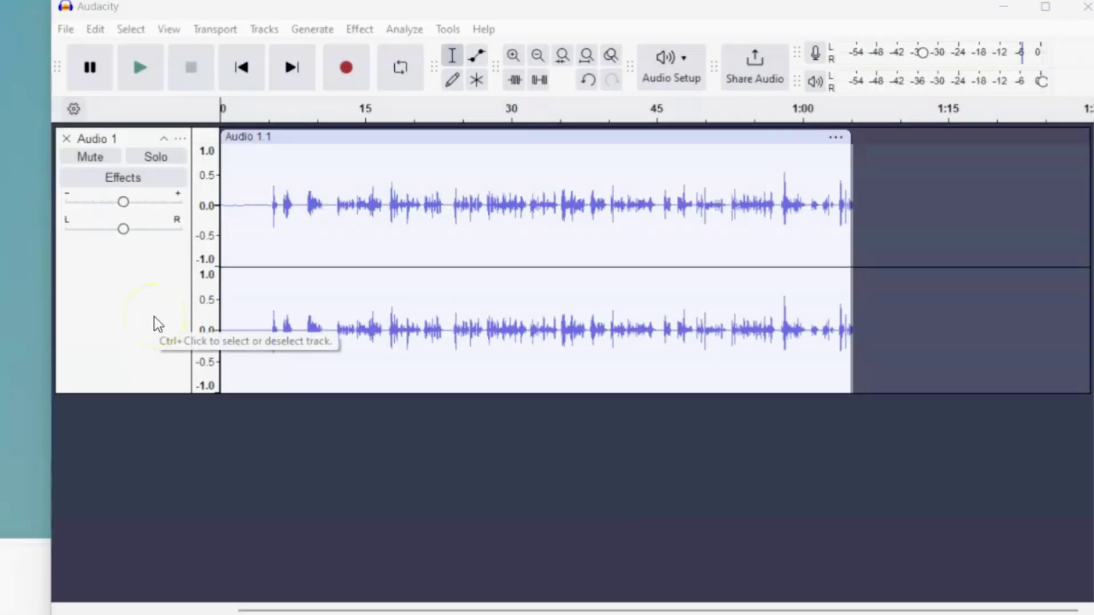
# - Apply Graphic EQ Treble Boost and Filter Curve EQ Bass Boost to the whole track
pyautogui.click(153, 321)
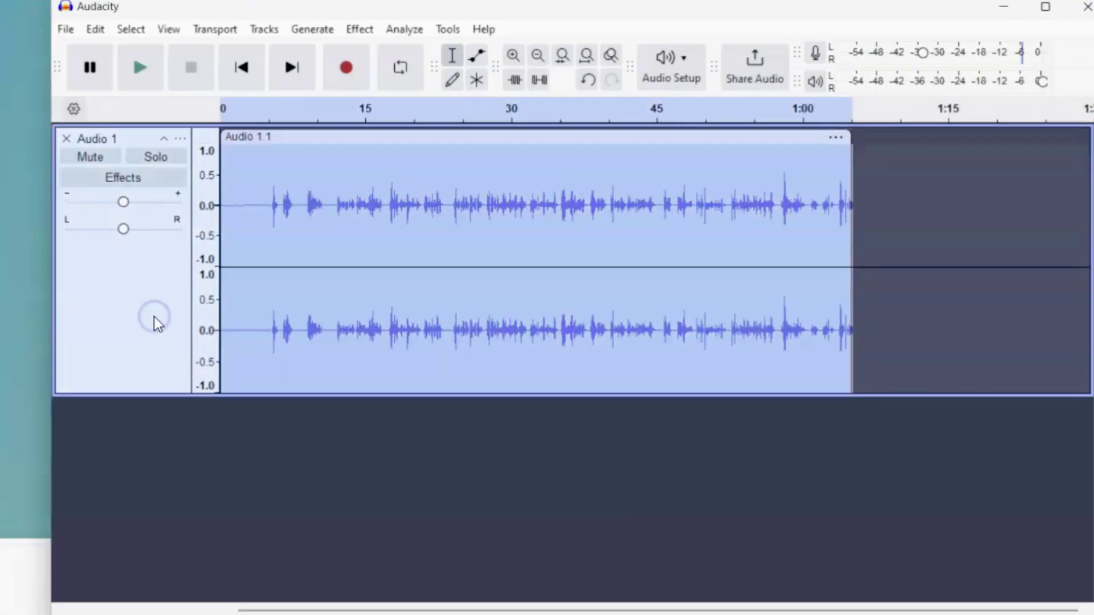
pyautogui.click(359, 30)
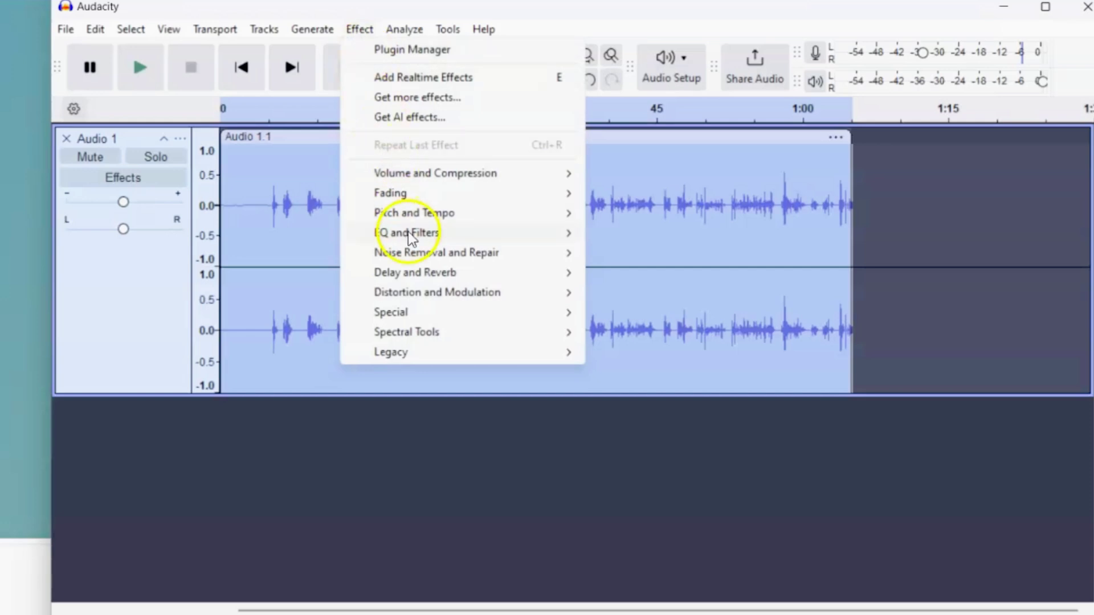
pyautogui.moveTo(407, 234)
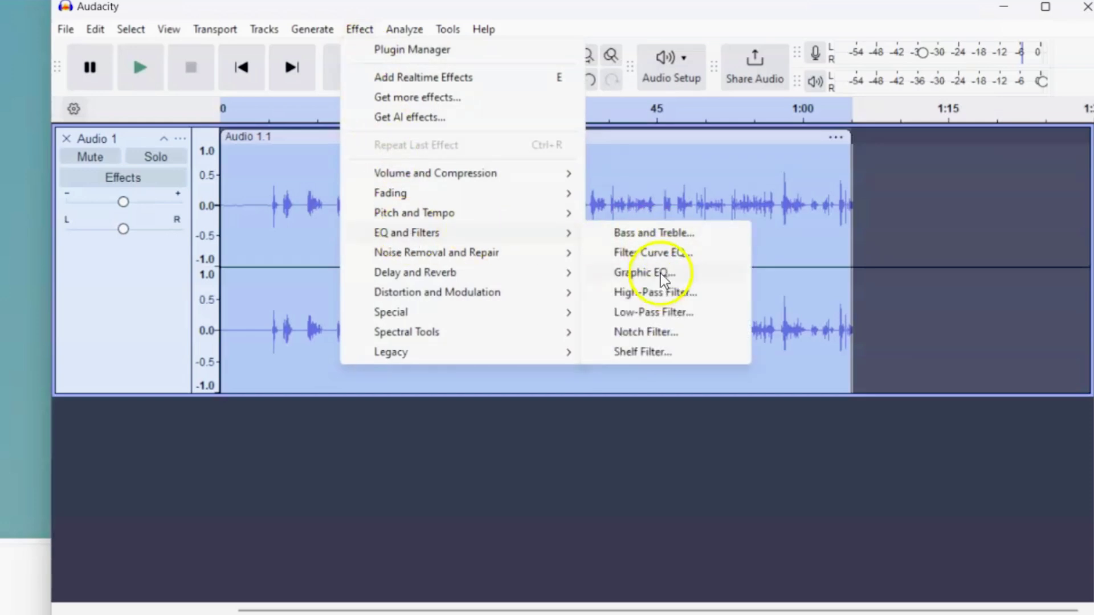
pyautogui.click(661, 274)
pyautogui.click(271, 174)
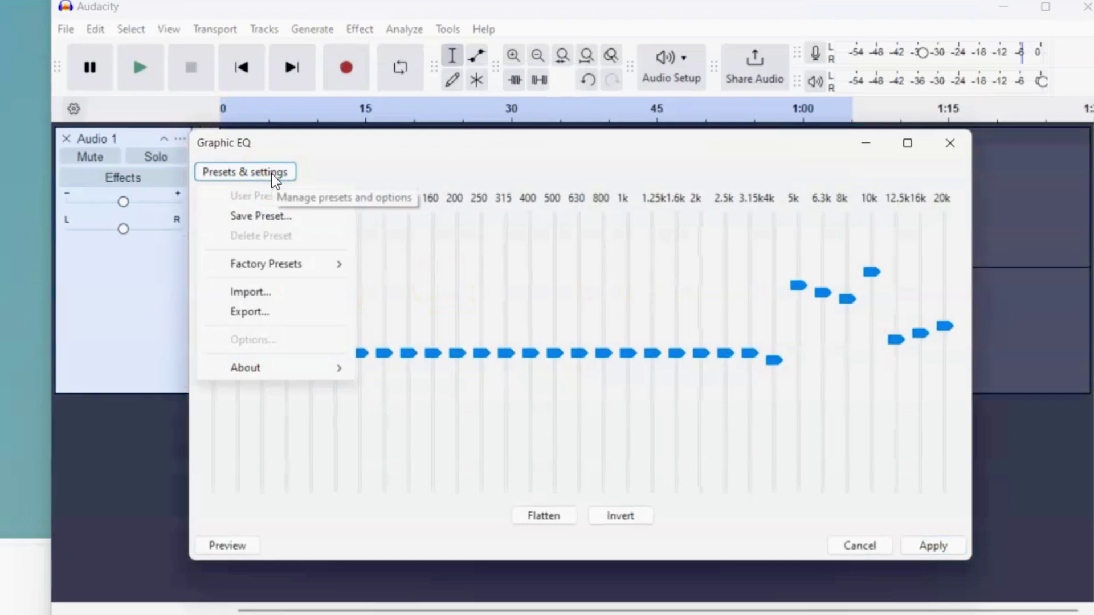
pyautogui.moveTo(265, 263)
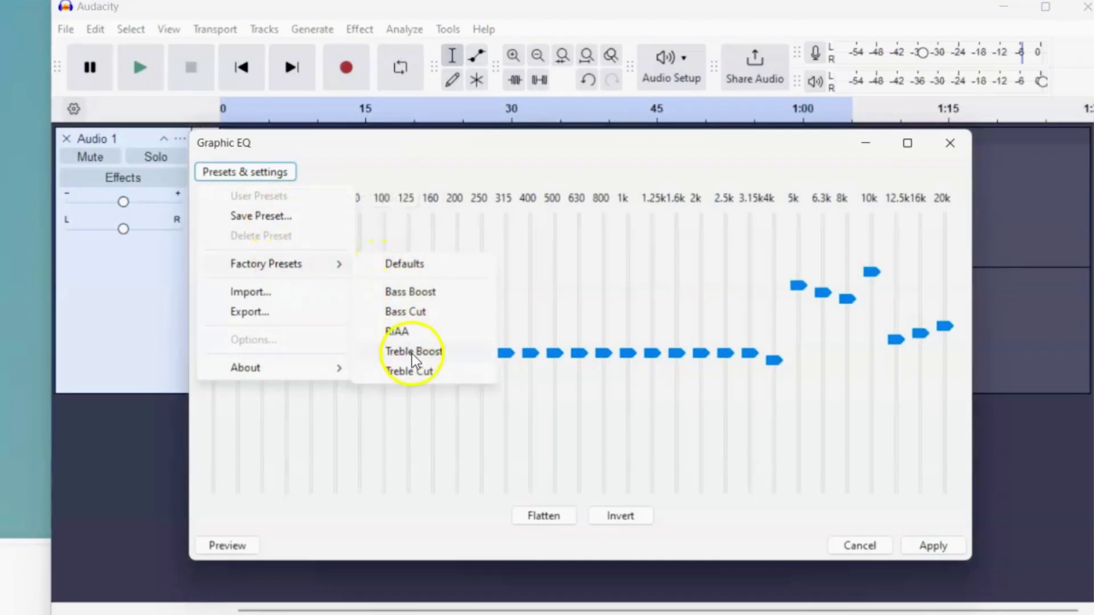
pyautogui.click(411, 354)
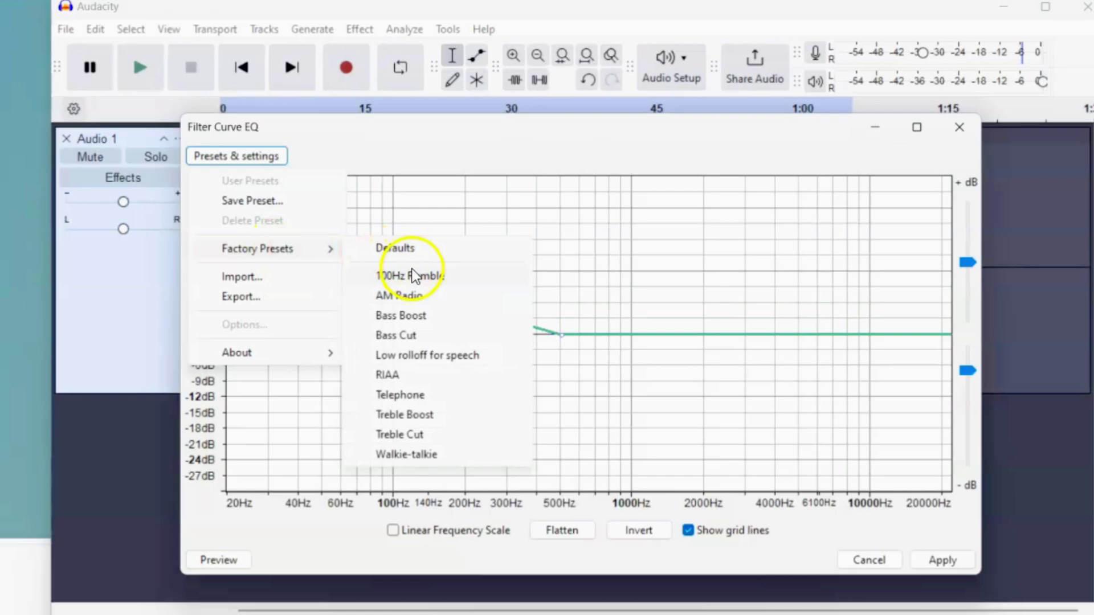
pyautogui.click(410, 319)
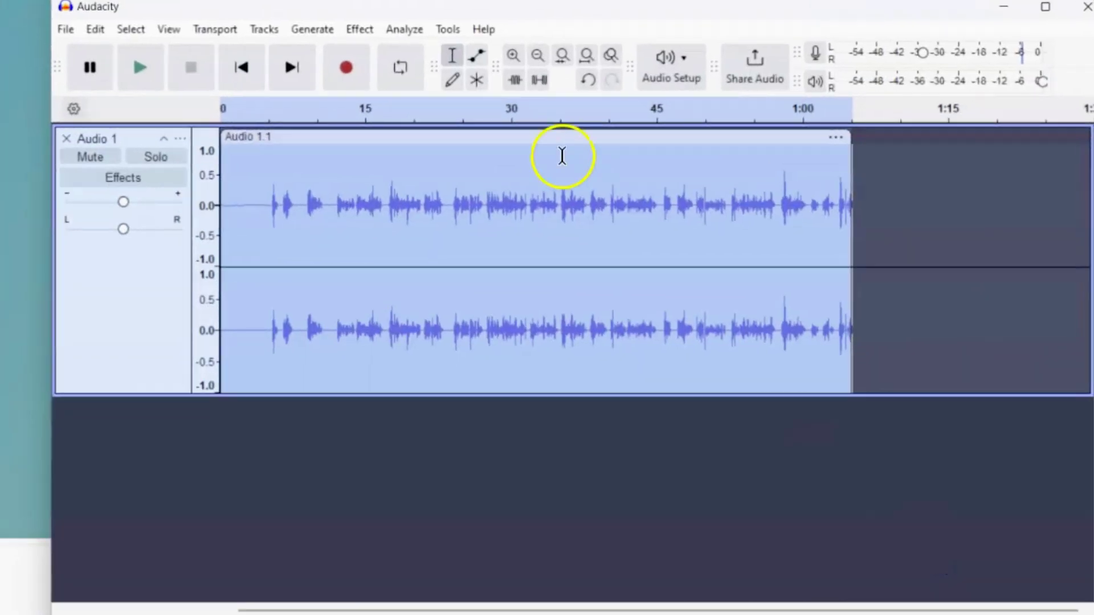
# - Normalize the narration track to a -1.0 dB peak
pyautogui.click(359, 28)
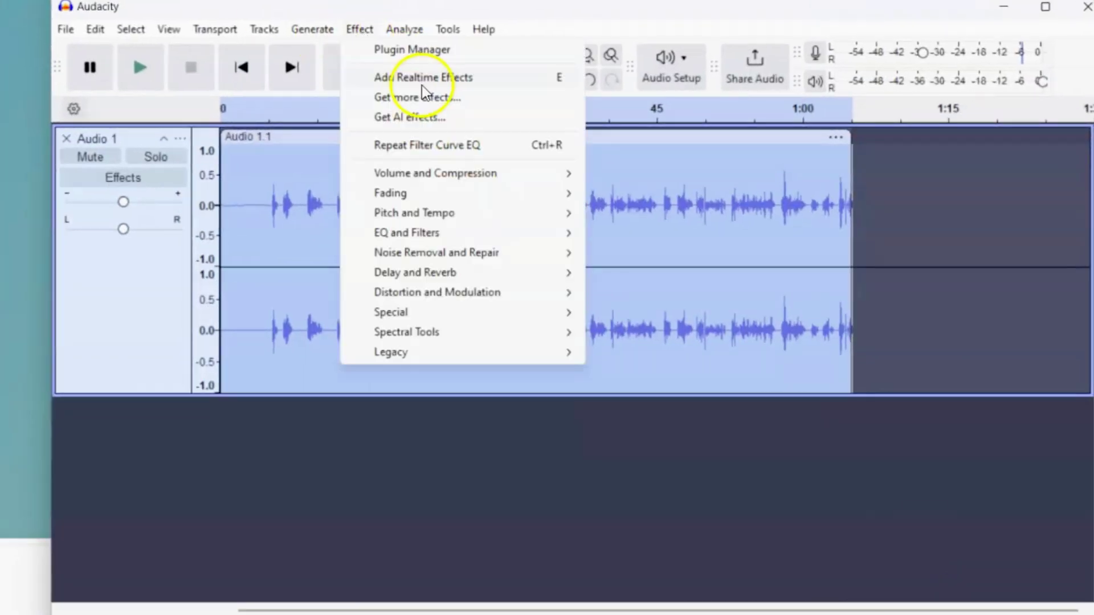
pyautogui.click(431, 171)
pyautogui.click(650, 271)
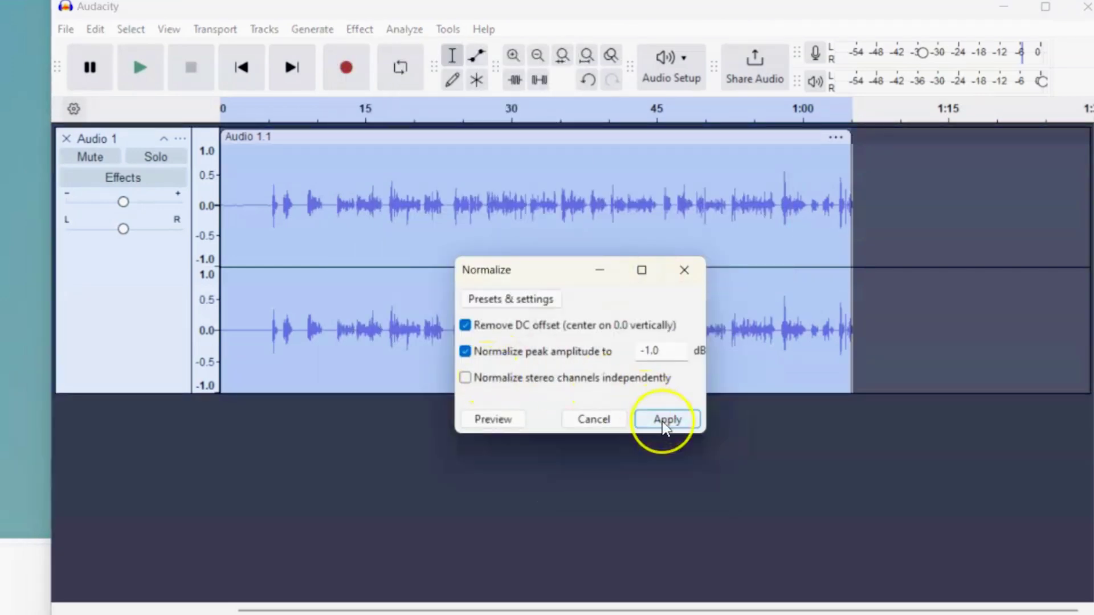
pyautogui.click(664, 418)
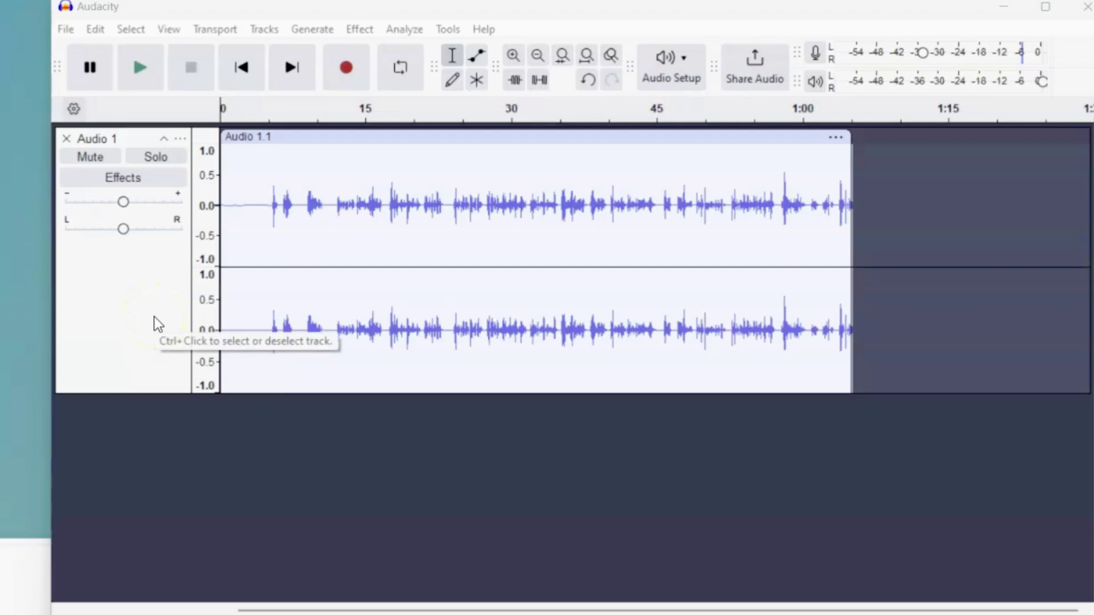
# - Select the narration track and apply Truncate Silence with its default settings
pyautogui.click(154, 321)
pyautogui.click(361, 31)
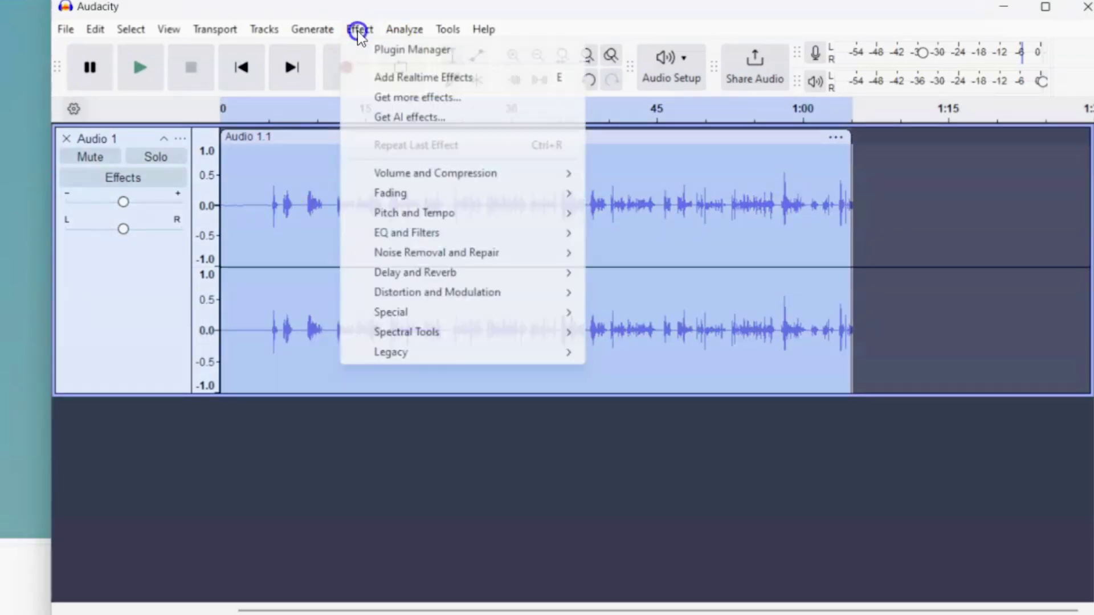
pyautogui.moveTo(391, 311)
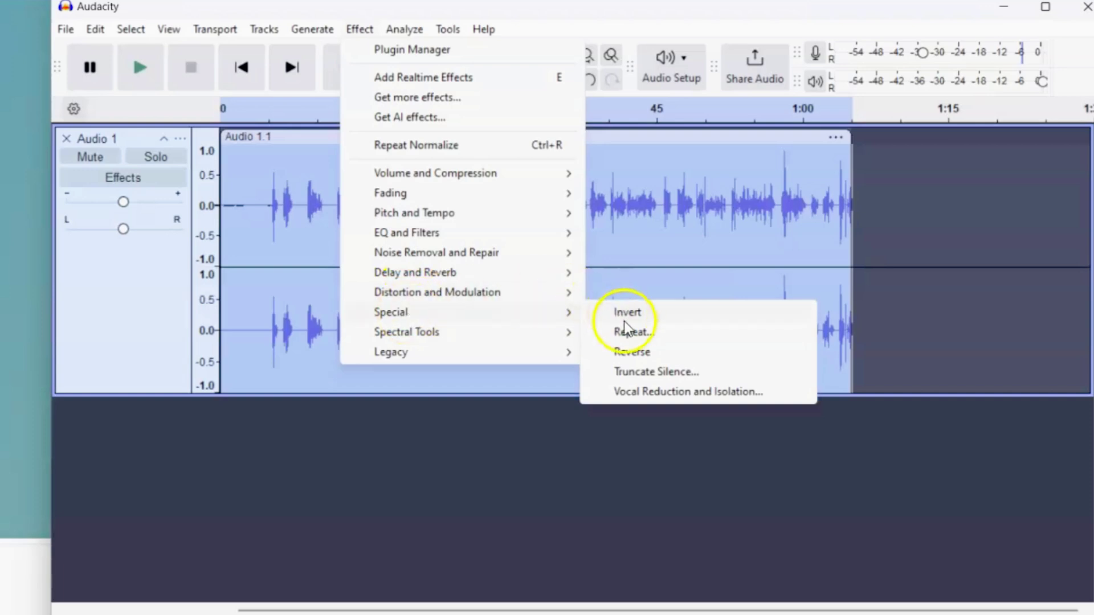
pyautogui.click(656, 371)
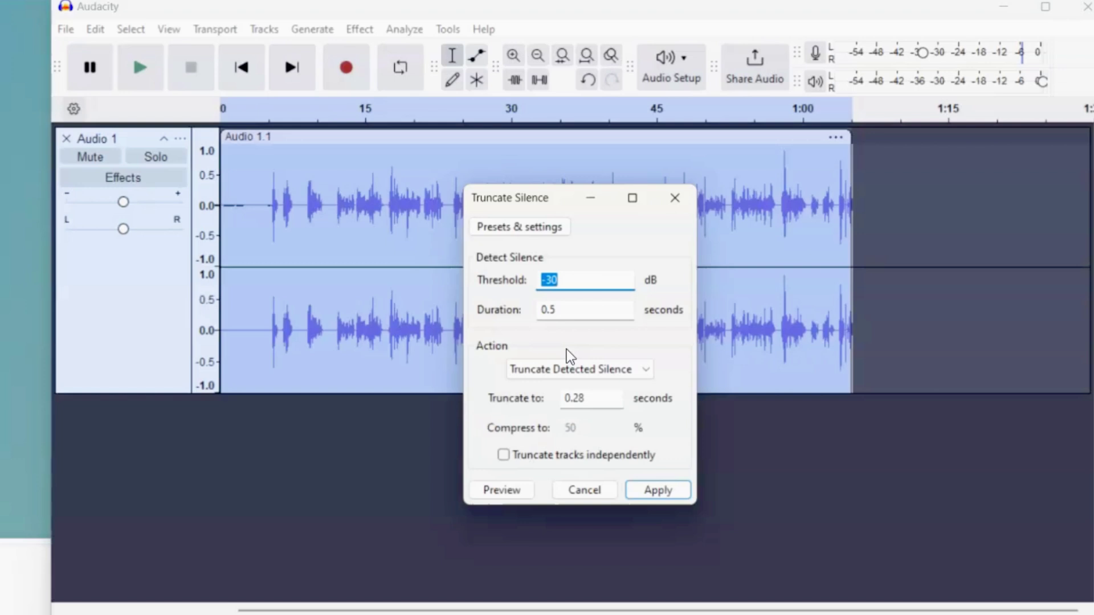
pyautogui.click(657, 490)
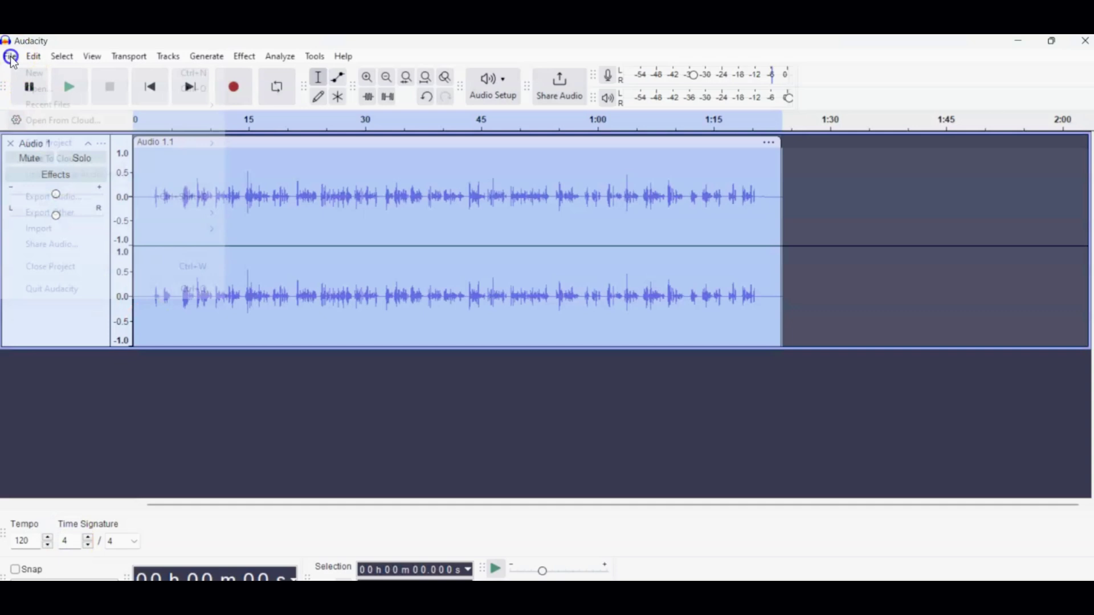
# - Start an audio export to this computer, keeping MP3 as the format
pyautogui.click(11, 57)
pyautogui.click(65, 199)
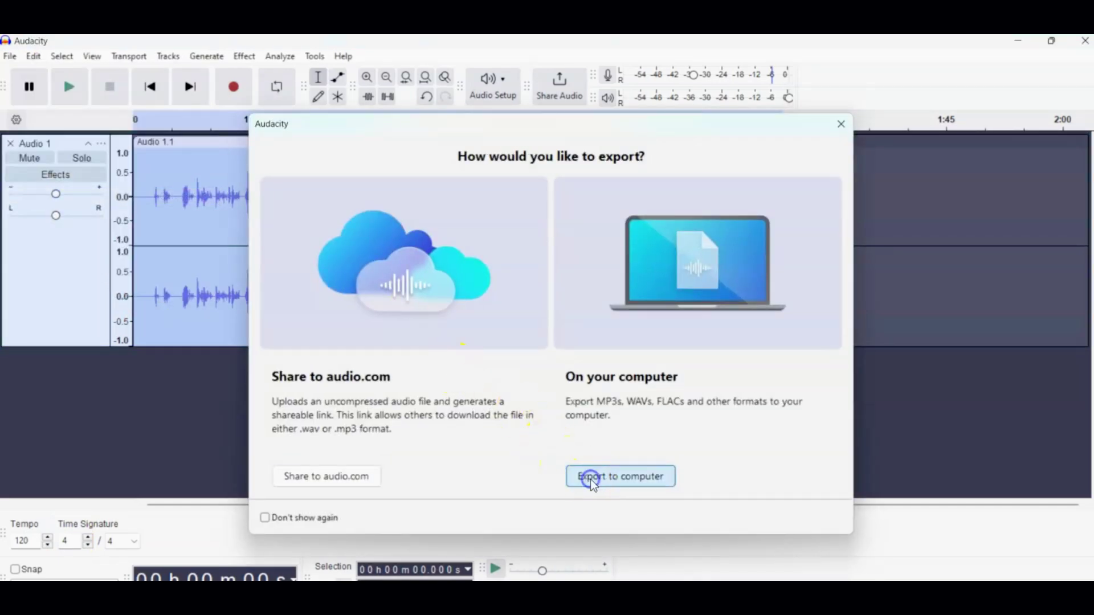
pyautogui.click(598, 476)
pyautogui.click(631, 245)
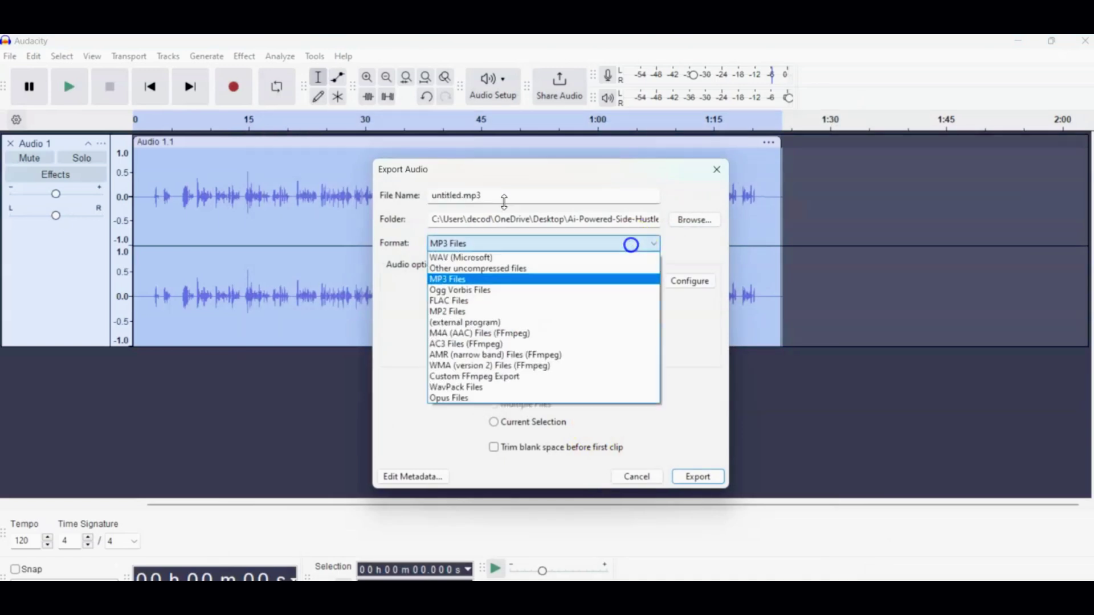
pyautogui.click(630, 245)
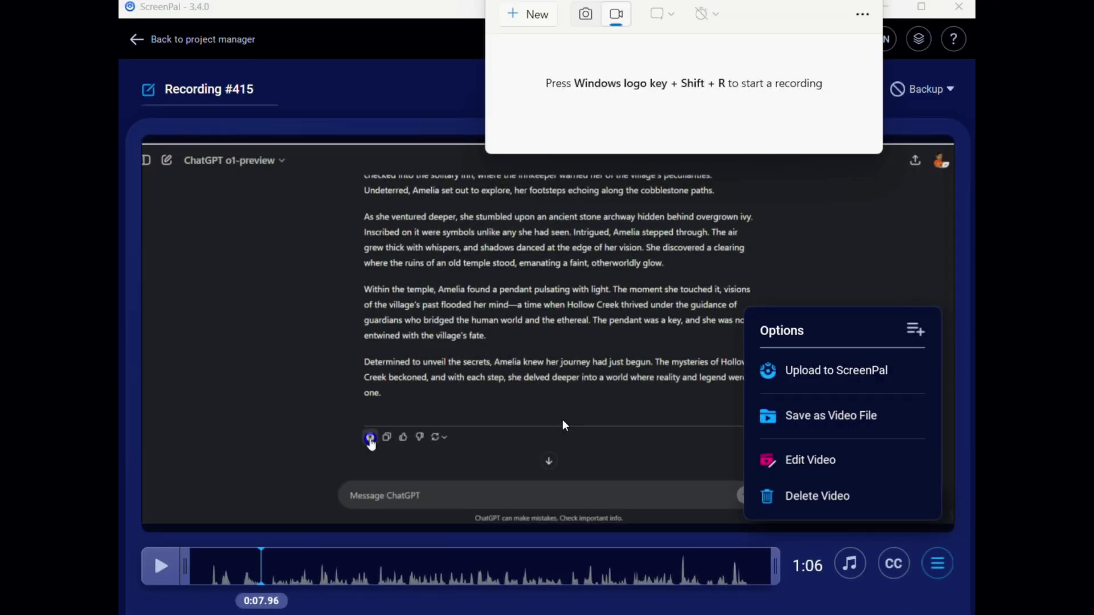
# - Play Recording #415 in ScreenPal from an early point on its waveform
pyautogui.click(214, 566)
pyautogui.click(163, 566)
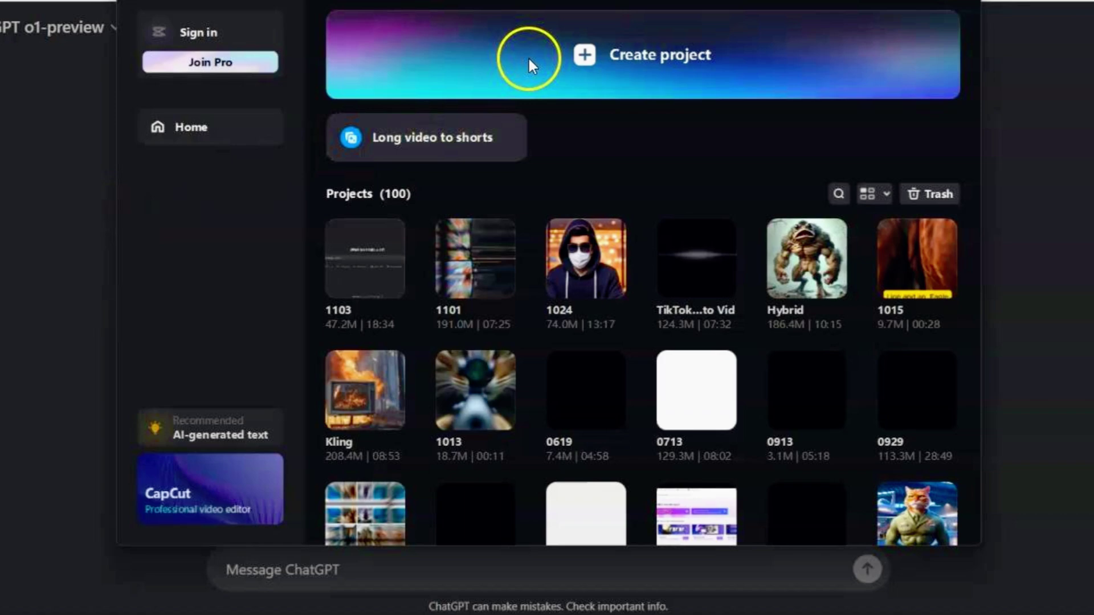
# - Create a new CapCut project with Recording #415 and extract its audio onto its own track
pyautogui.click(528, 56)
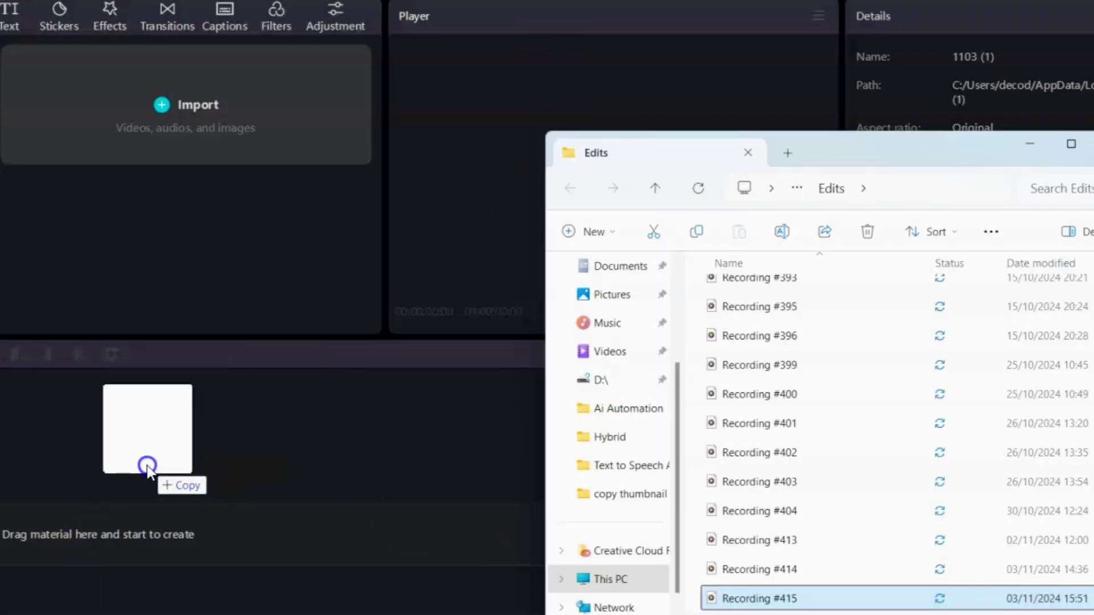
pyautogui.moveTo(806, 596); pyautogui.dragTo(149, 471)
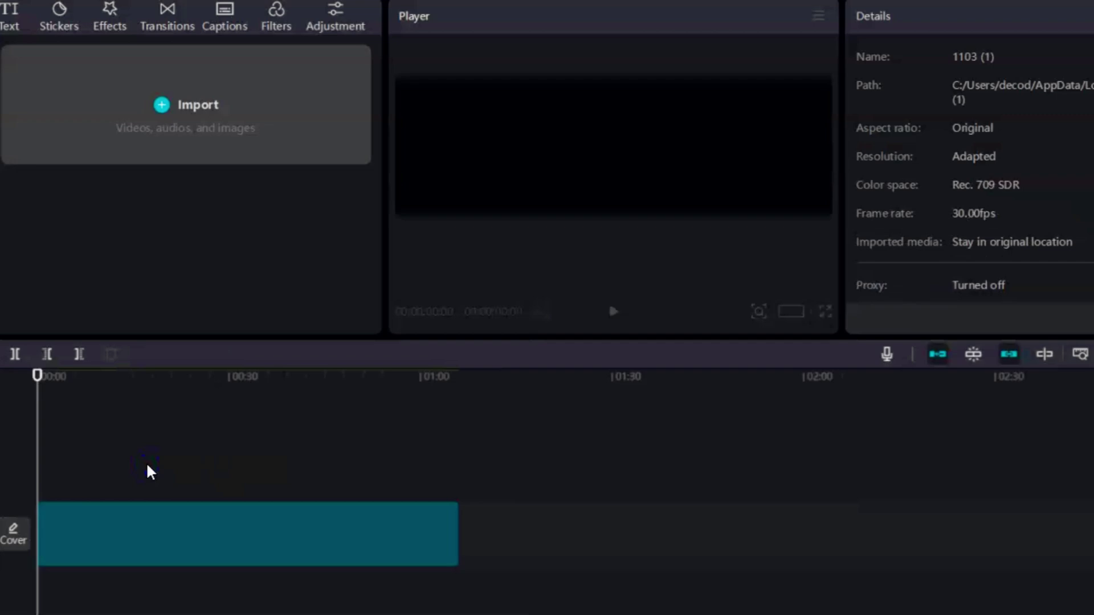
pyautogui.click(179, 521)
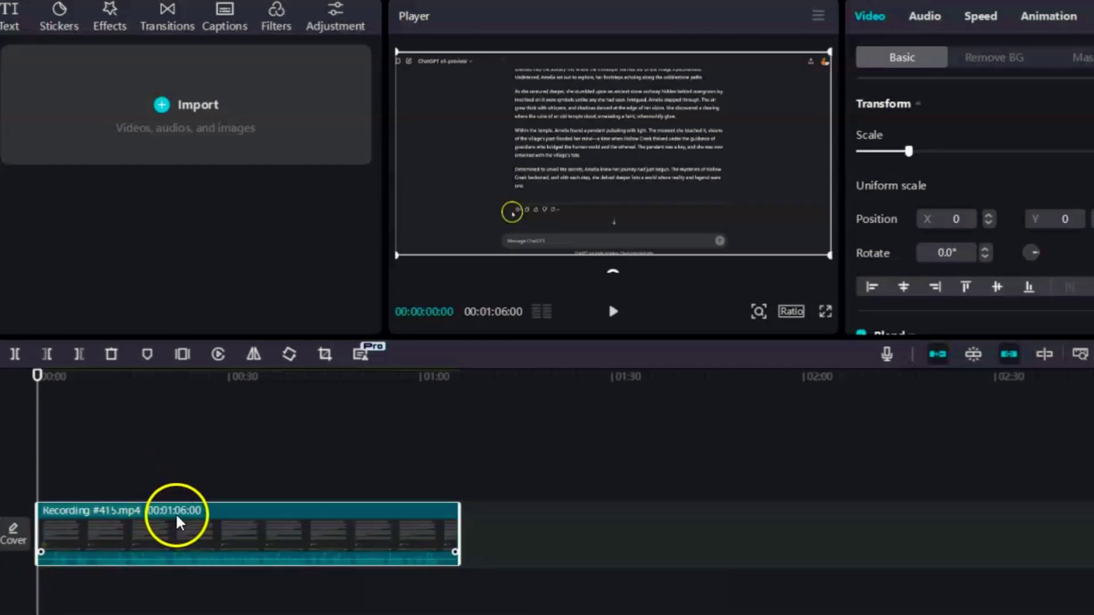
pyautogui.rightClick(186, 530)
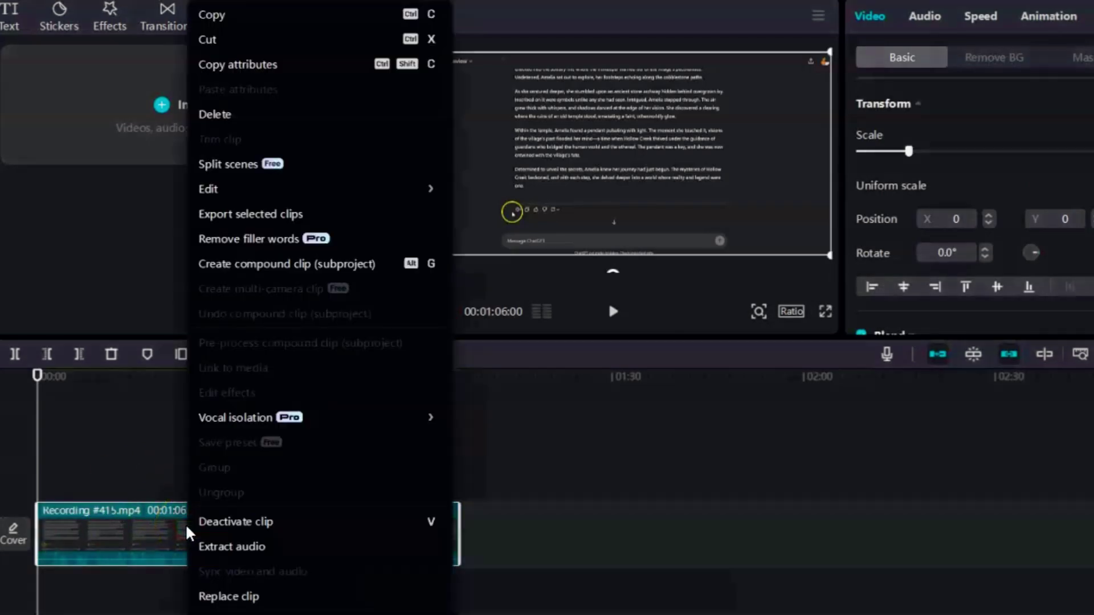
pyautogui.click(231, 546)
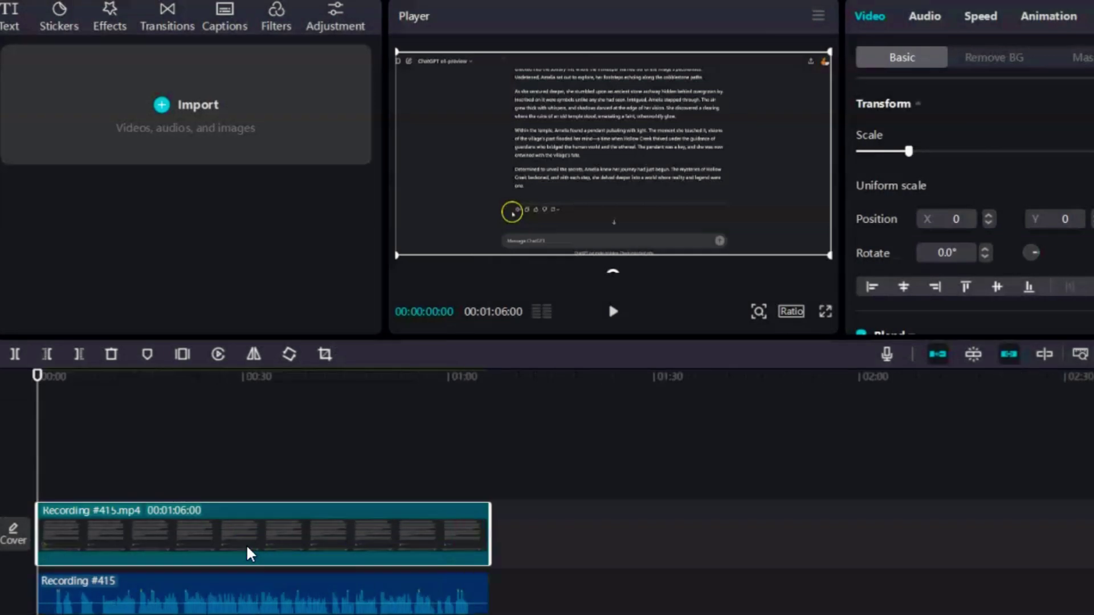
# - Delete the video clip and raise the audio clip's volume slightly
pyautogui.click(111, 354)
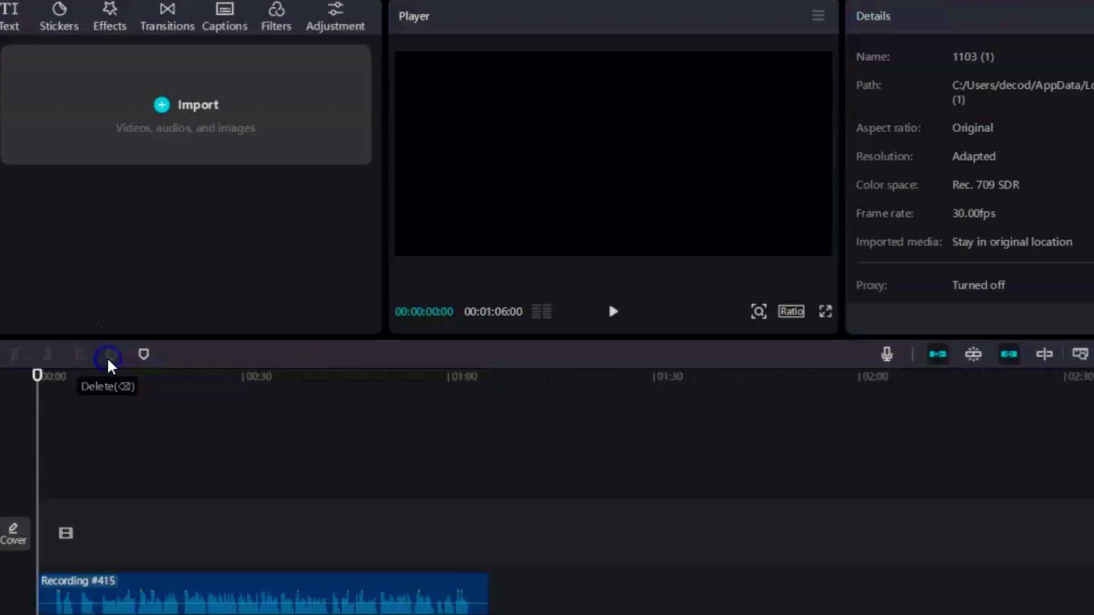
pyautogui.click(171, 591)
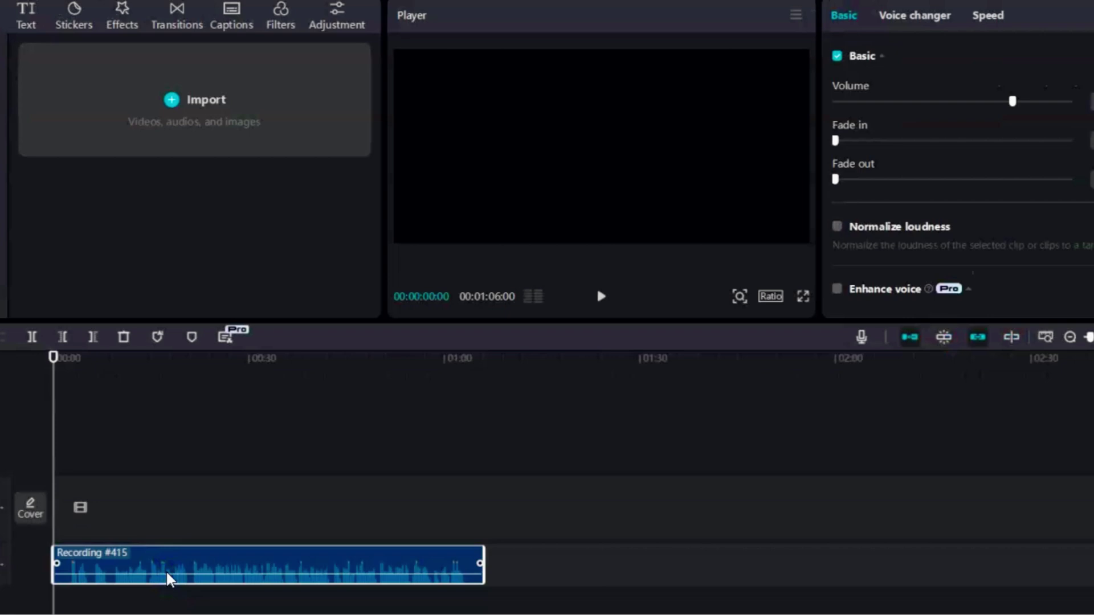
pyautogui.moveTo(1011, 103); pyautogui.dragTo(1024, 102)
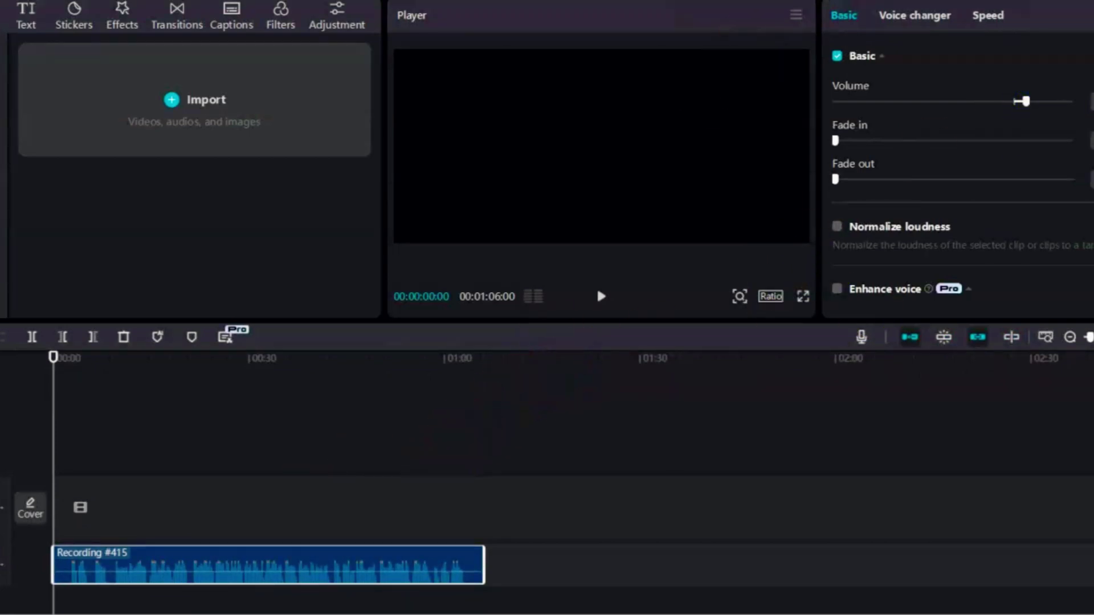
# - Apply a filter from the Voice changer options to the Recording #415 audio clip
pyautogui.click(918, 17)
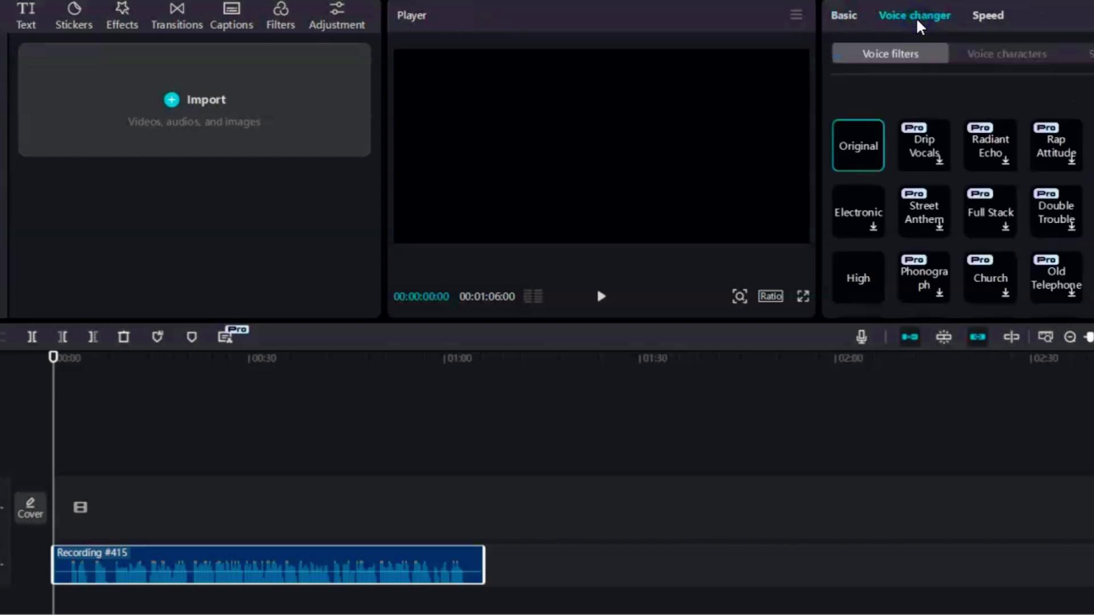
pyautogui.scroll(-5, 1004, 257)
pyautogui.scroll(-5, 1004, 257)
pyautogui.scroll(5, 1004, 257)
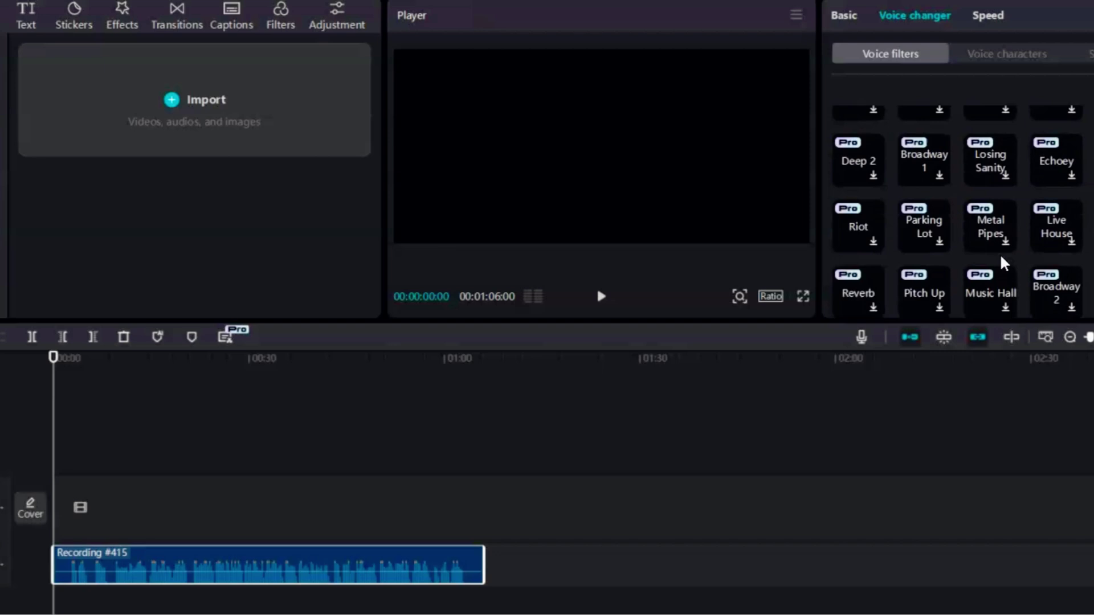
pyautogui.scroll(5, 1005, 257)
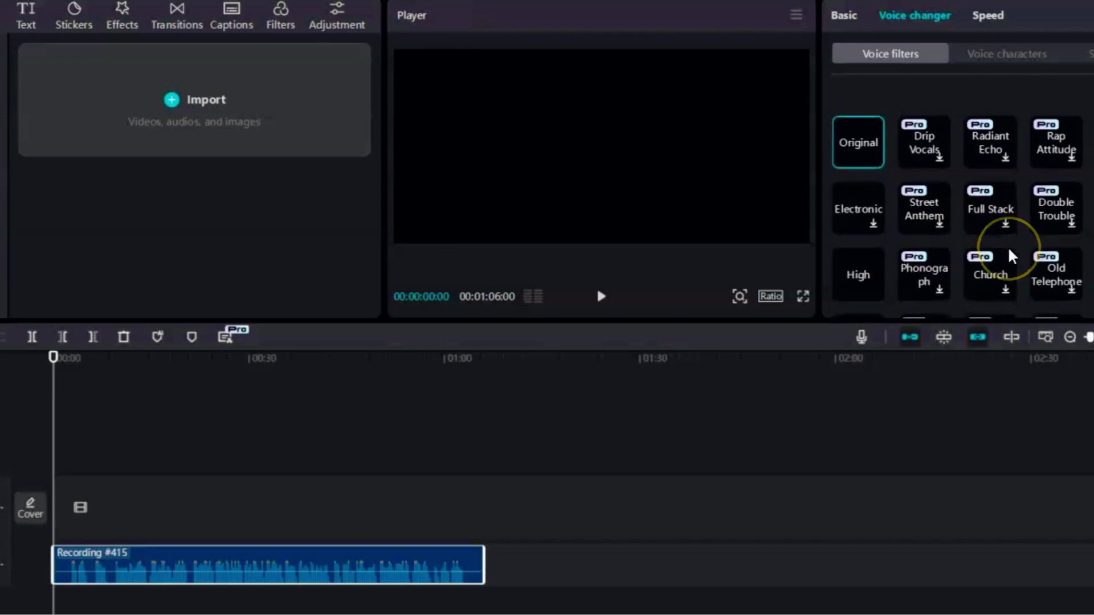
pyautogui.scroll(-1, 1004, 260)
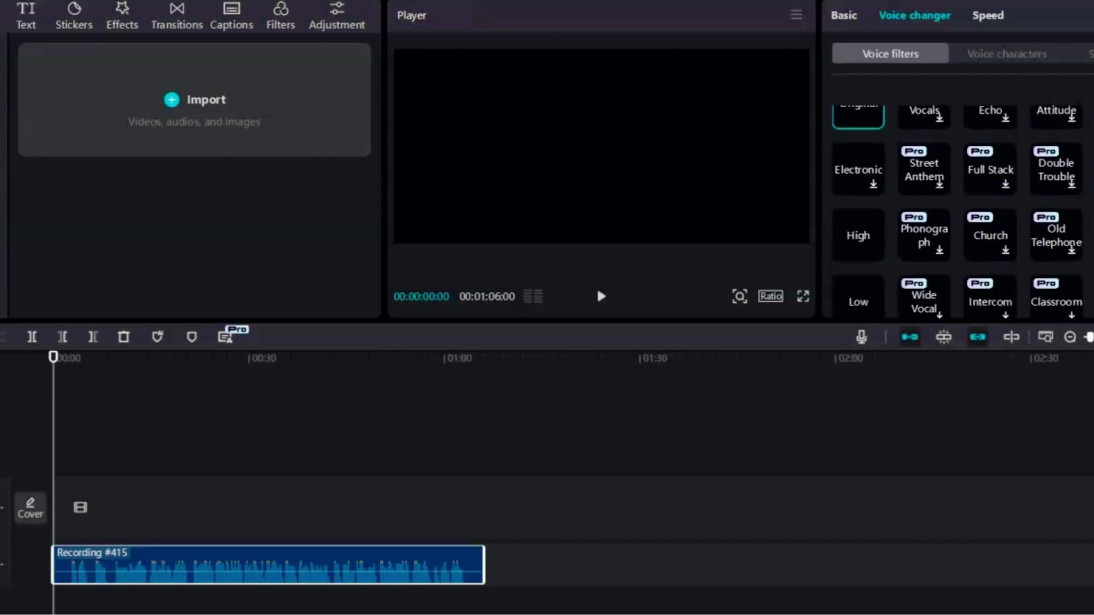
pyautogui.scroll(-3, 1004, 213)
pyautogui.scroll(-2, 1005, 215)
pyautogui.scroll(-1, 1005, 214)
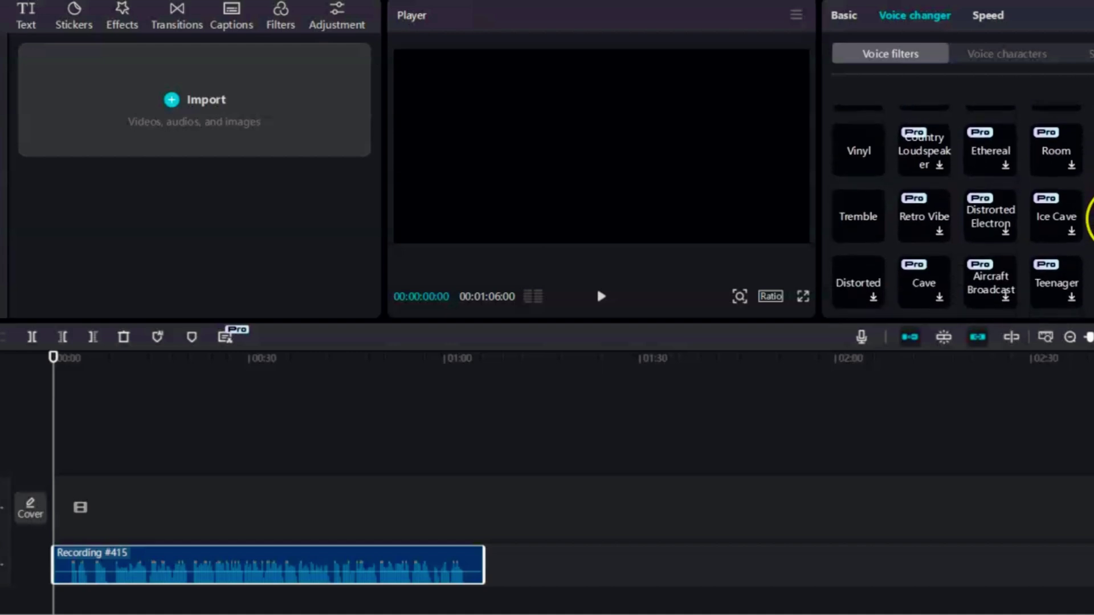
pyautogui.click(991, 209)
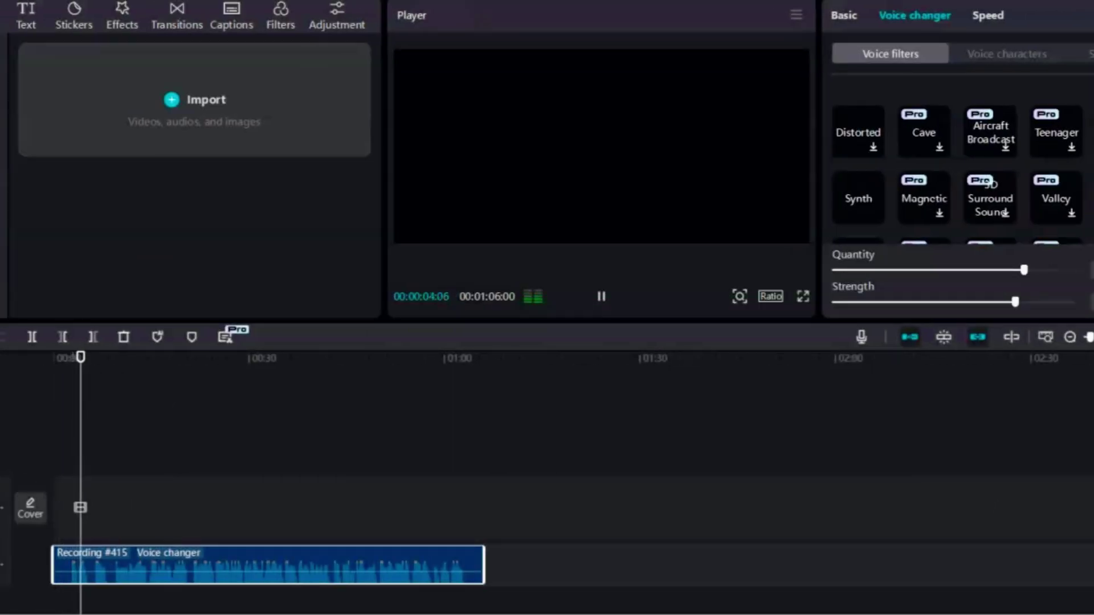
pyautogui.scroll(-3, 958, 171)
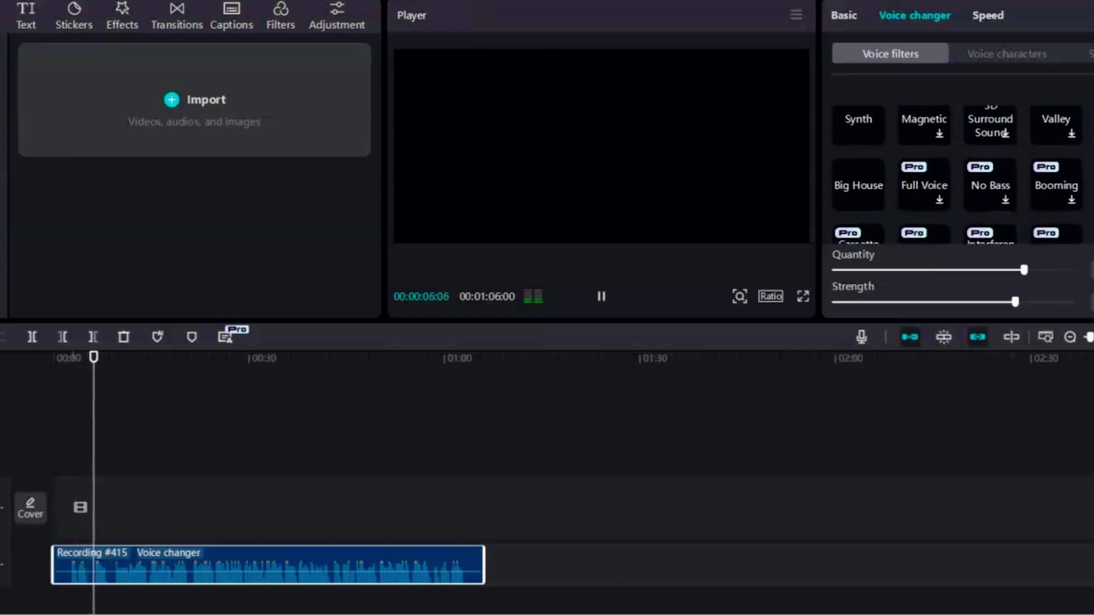
pyautogui.scroll(-3, 957, 171)
pyautogui.scroll(-2, 957, 171)
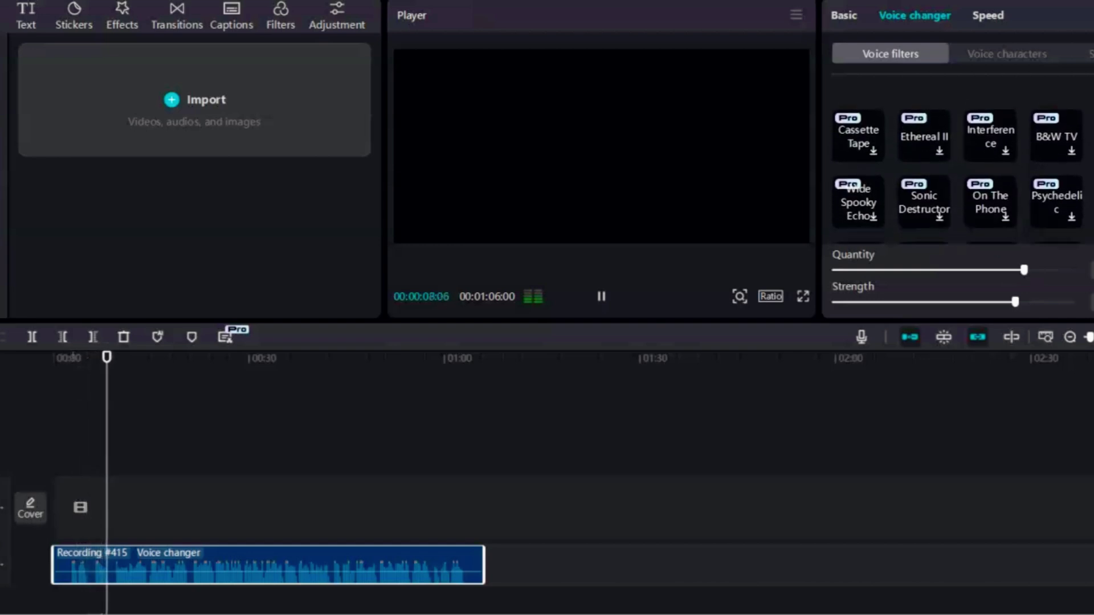
pyautogui.scroll(-3, 957, 171)
pyautogui.scroll(-2, 957, 170)
pyautogui.scroll(-1, 958, 172)
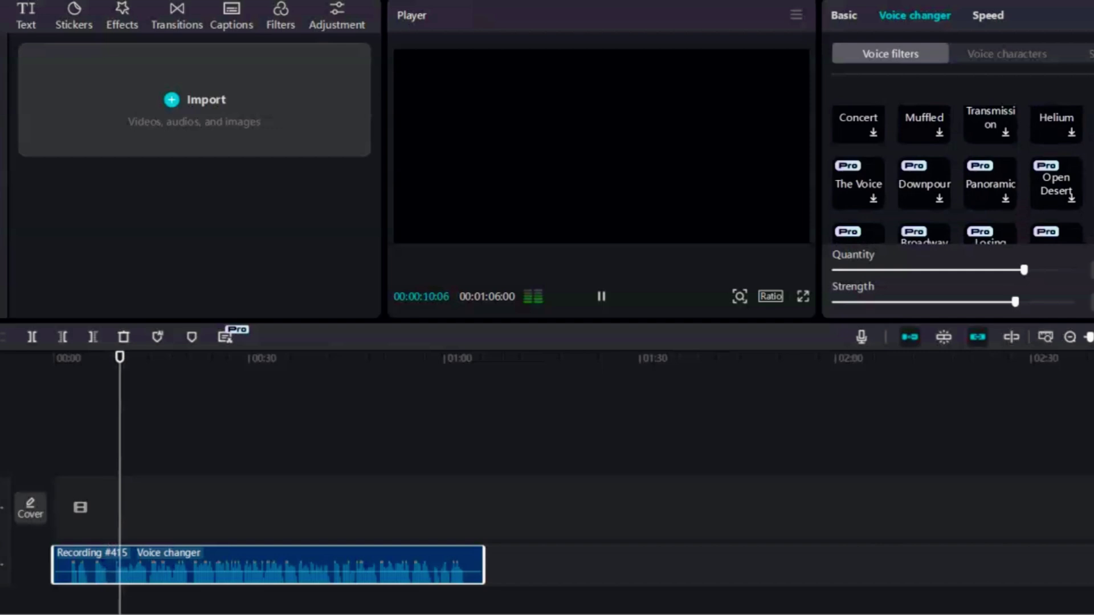
pyautogui.scroll(-2, 957, 171)
pyautogui.scroll(-1, 957, 171)
pyautogui.scroll(3, 958, 171)
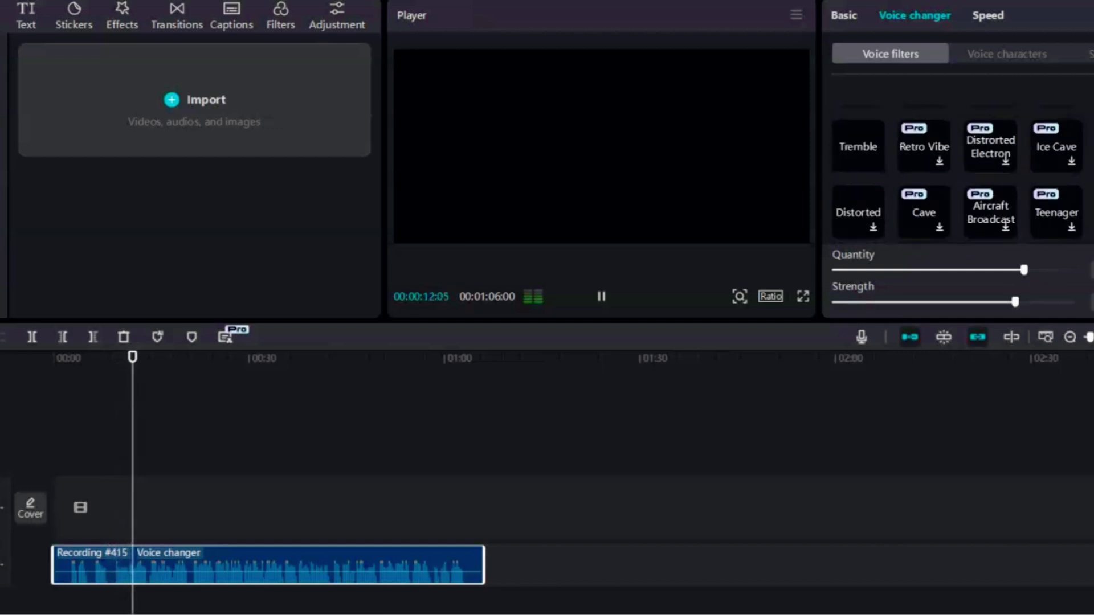
pyautogui.scroll(2, 958, 171)
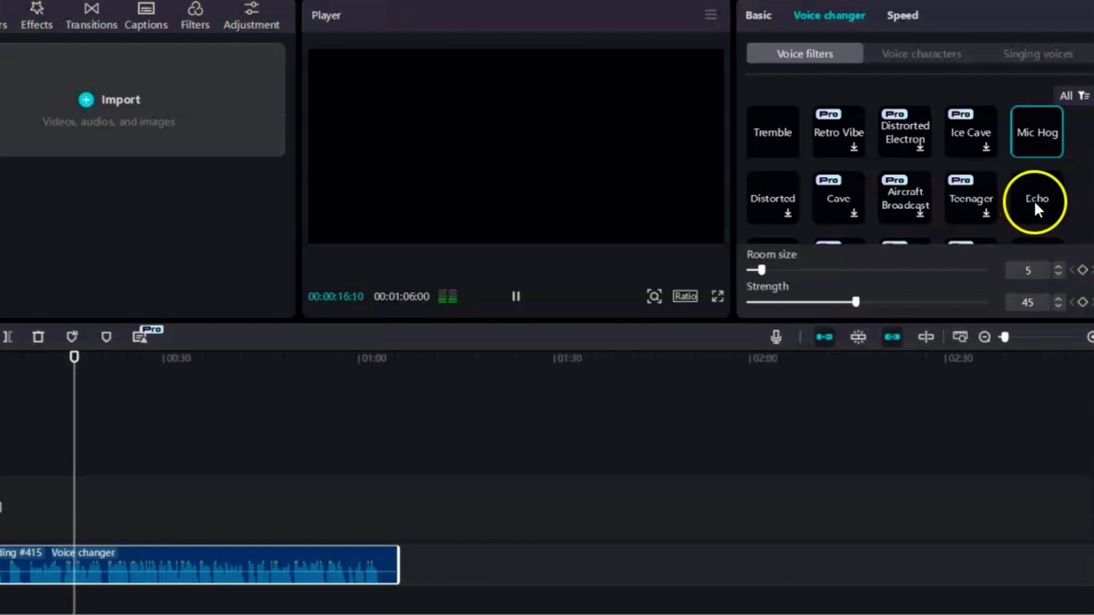
# - Try the Echo filter, then set the voice pitch to 8 and the timbre to 7
pyautogui.click(1036, 205)
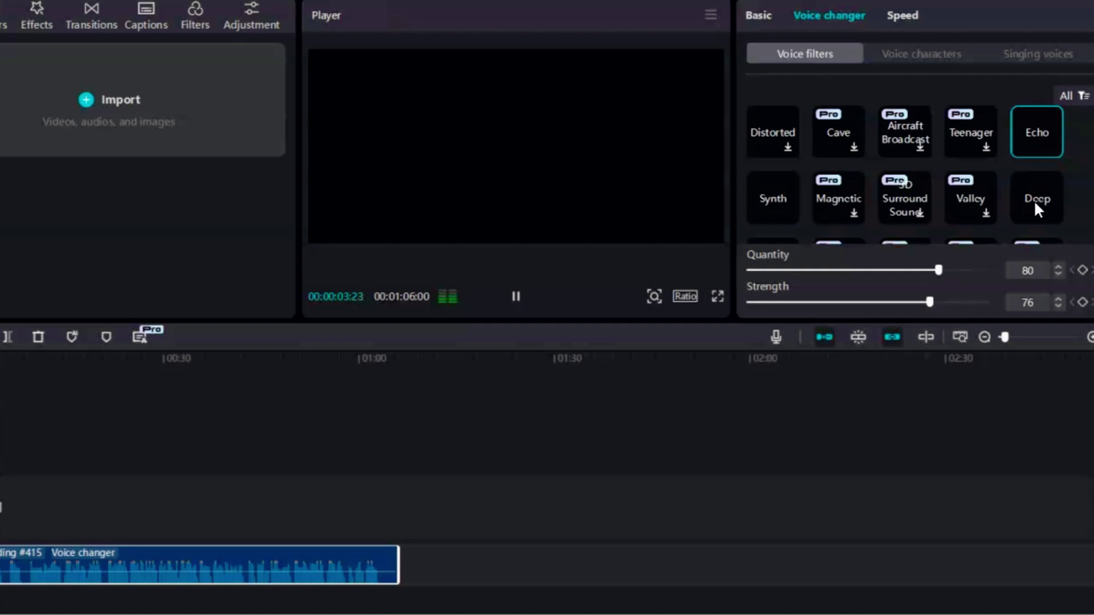
pyautogui.scroll(-2, 1037, 206)
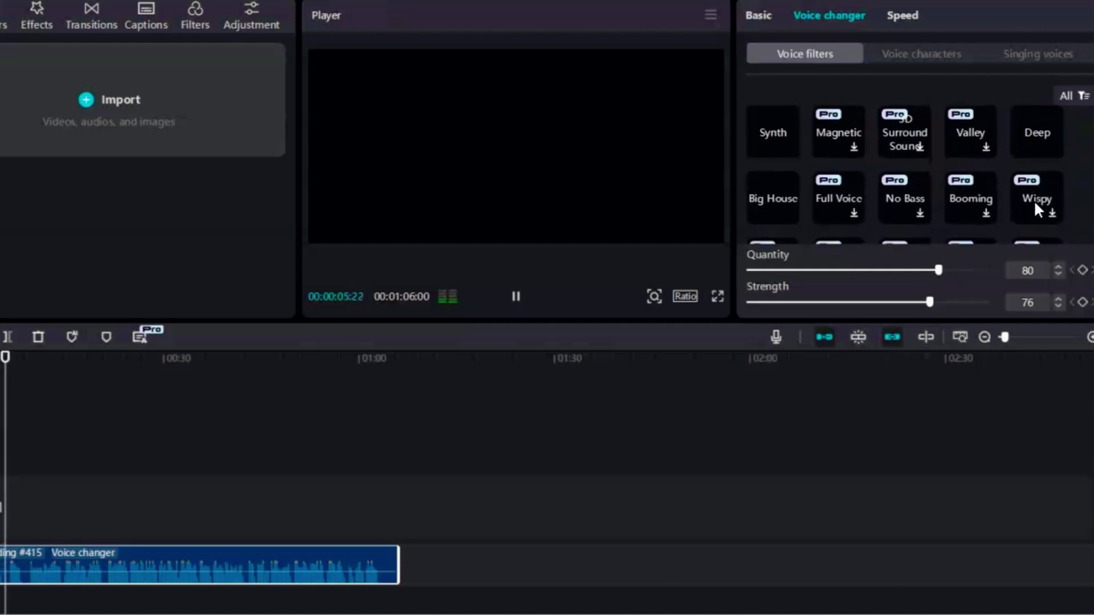
pyautogui.scroll(-1, 1037, 205)
pyautogui.scroll(-1, 1035, 200)
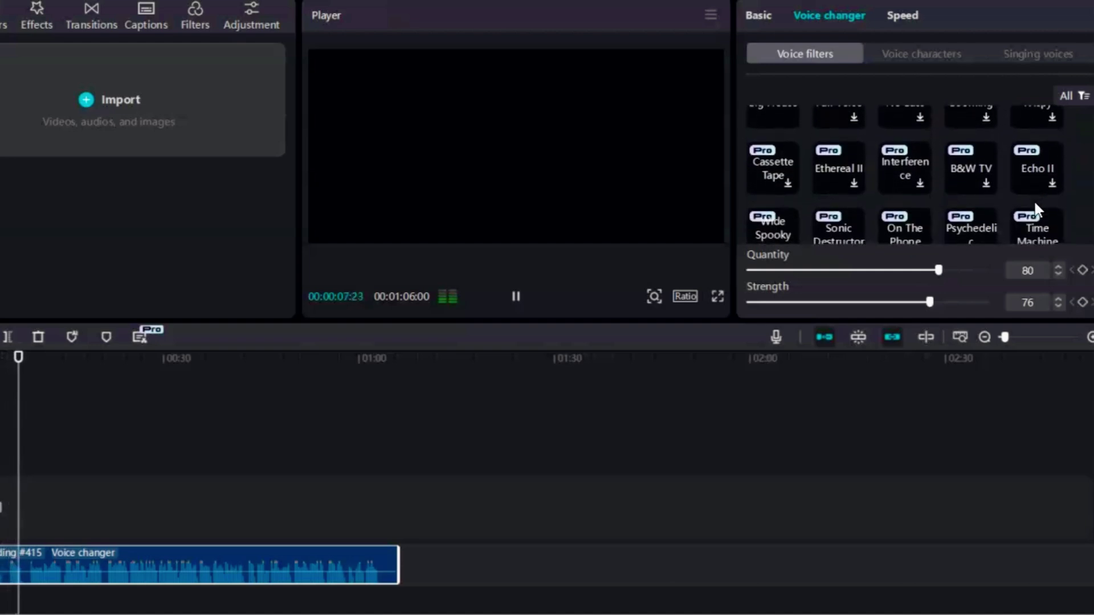
pyautogui.scroll(-1, 1035, 200)
pyautogui.scroll(-1, 1035, 201)
pyautogui.scroll(-1, 1033, 200)
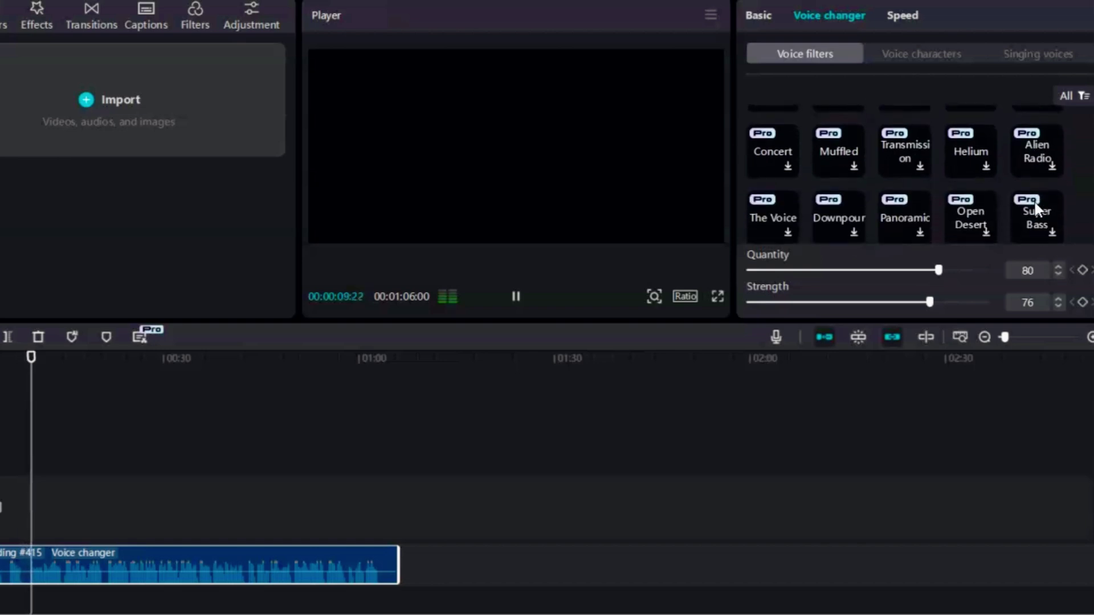
pyautogui.scroll(-1, 1033, 200)
pyautogui.scroll(-1, 1033, 200)
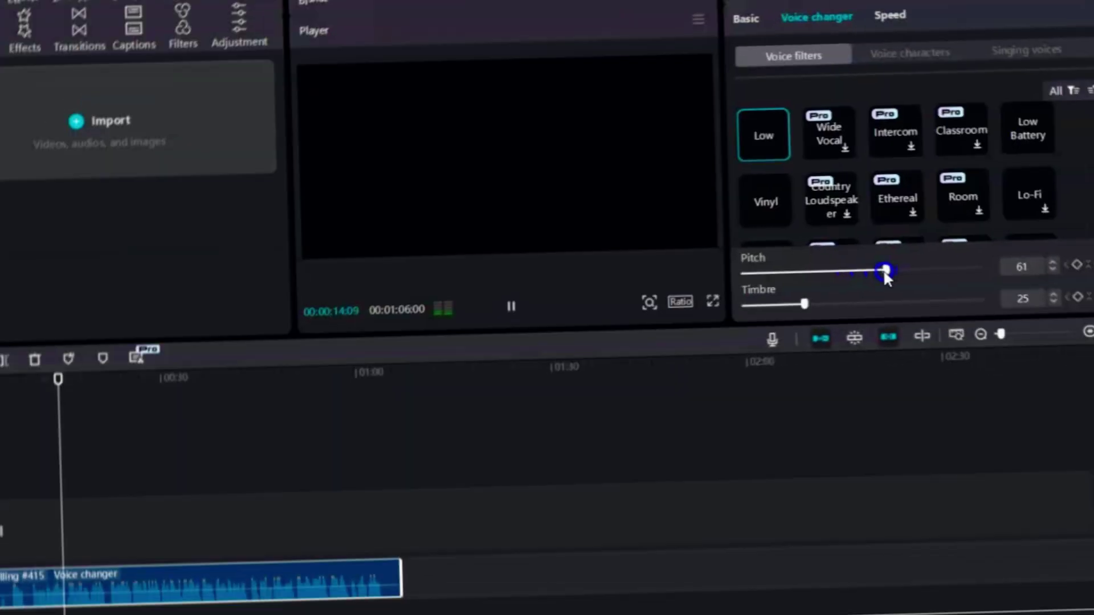
pyautogui.moveTo(792, 269); pyautogui.dragTo(770, 271)
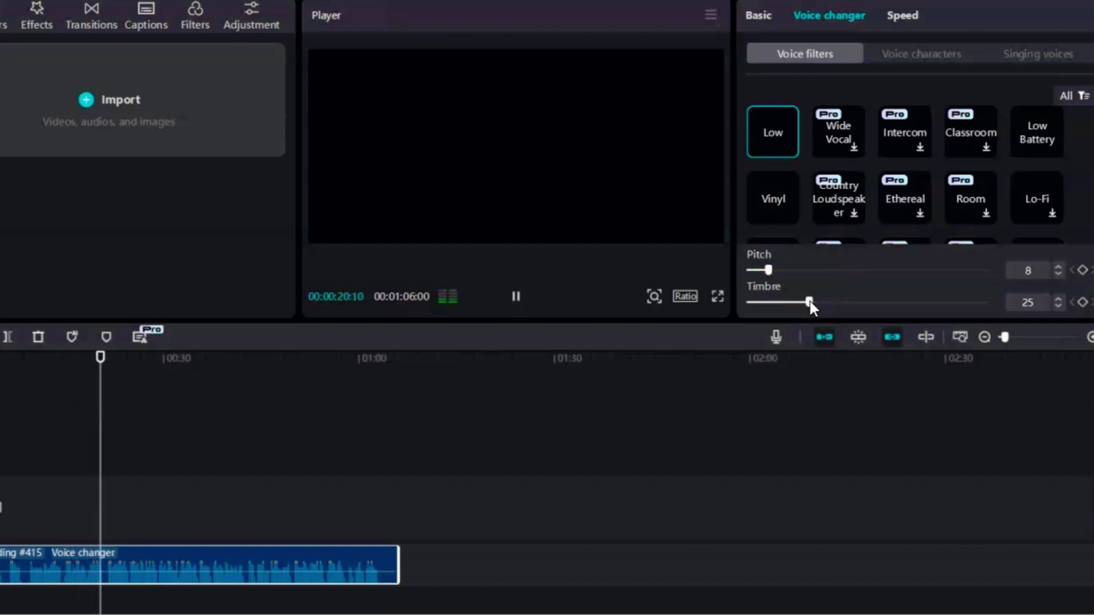
pyautogui.moveTo(809, 305); pyautogui.dragTo(799, 306)
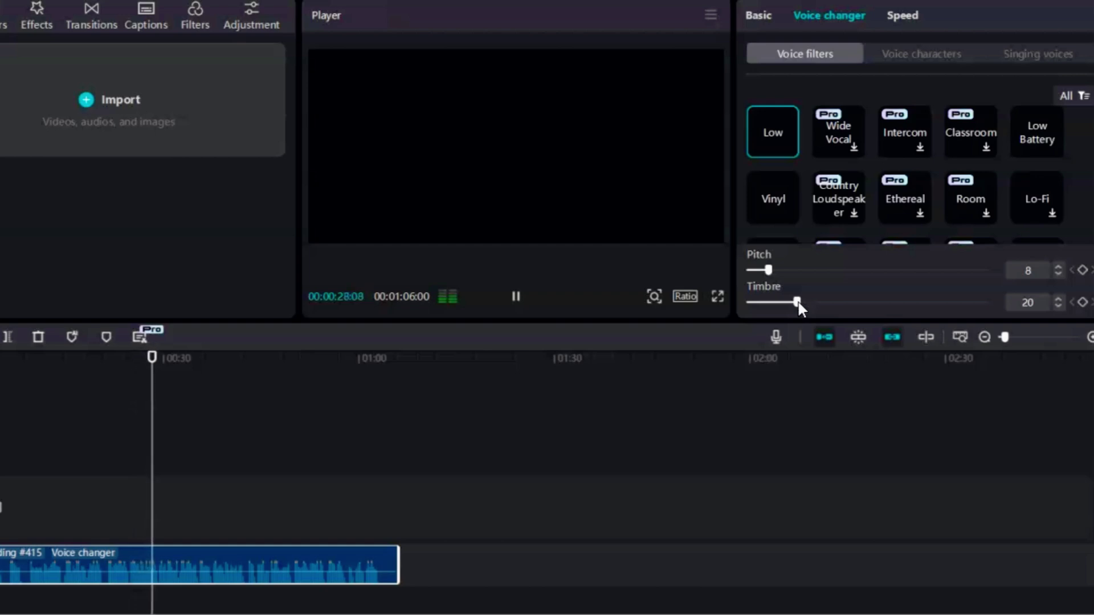
pyautogui.moveTo(797, 303); pyautogui.dragTo(866, 303)
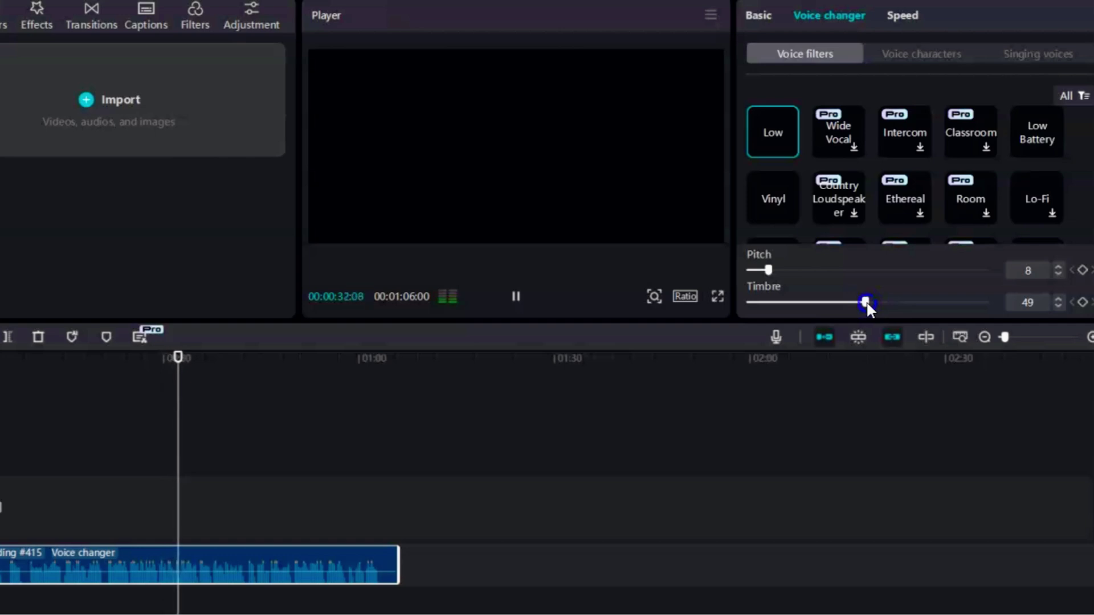
pyautogui.moveTo(866, 301); pyautogui.dragTo(767, 299)
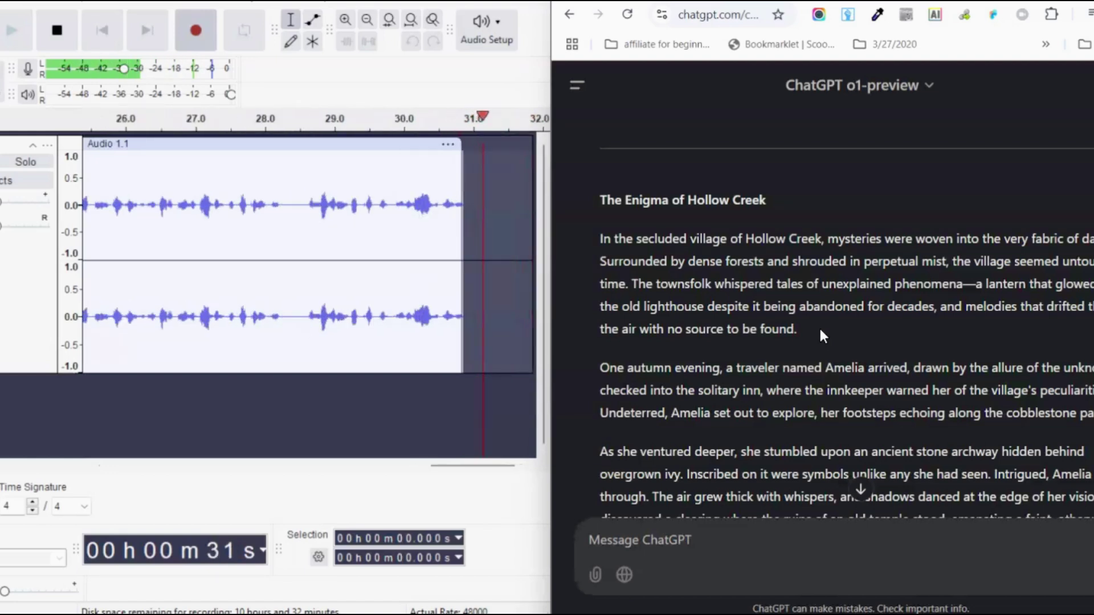
pyautogui.scroll(-3, 823, 329)
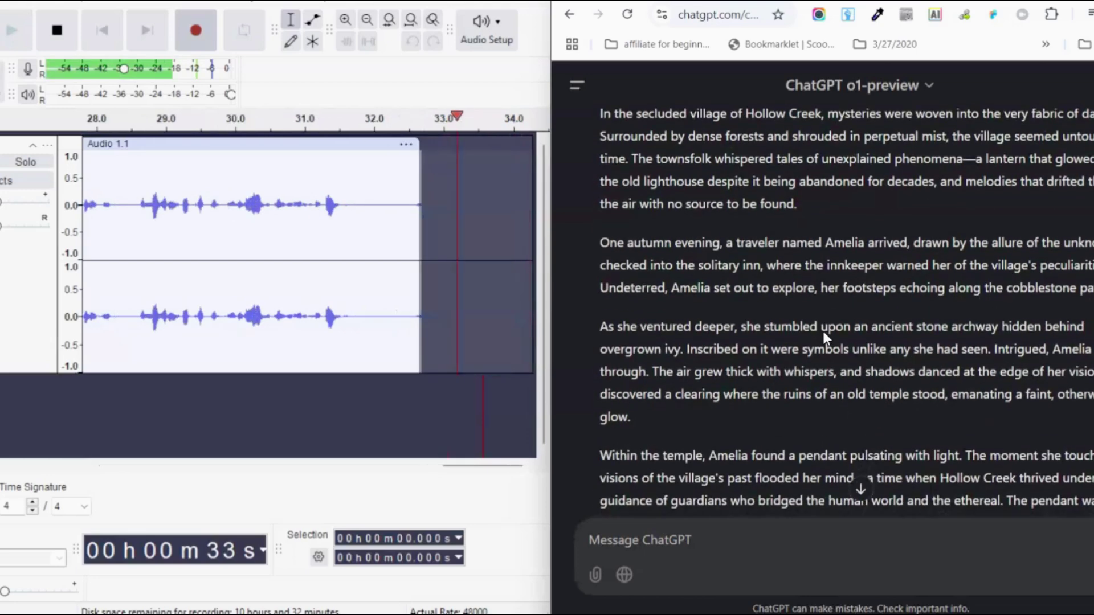
pyautogui.scroll(-2, 823, 331)
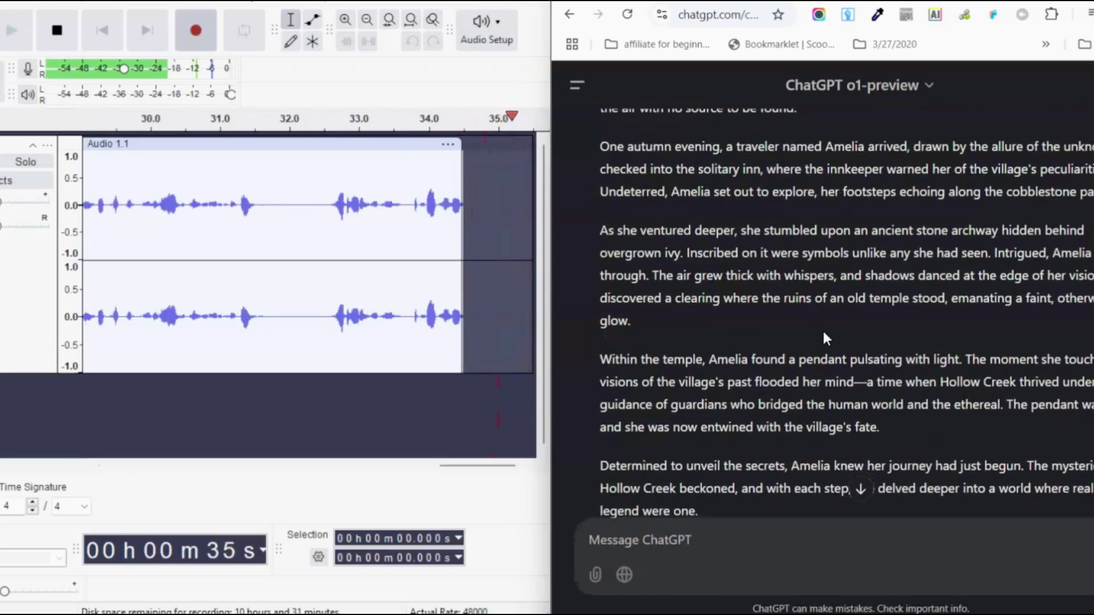